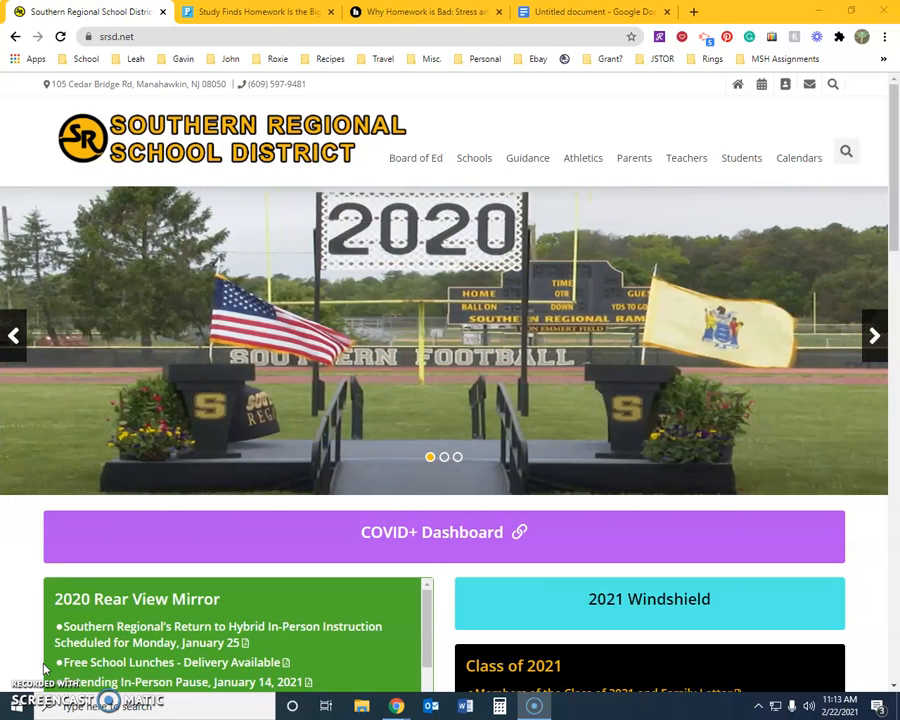
# Open the Citation Generator from the SRSD Library Portal's Research Tools, reached through the school district's student dashboard.
pyautogui.click(742, 160)
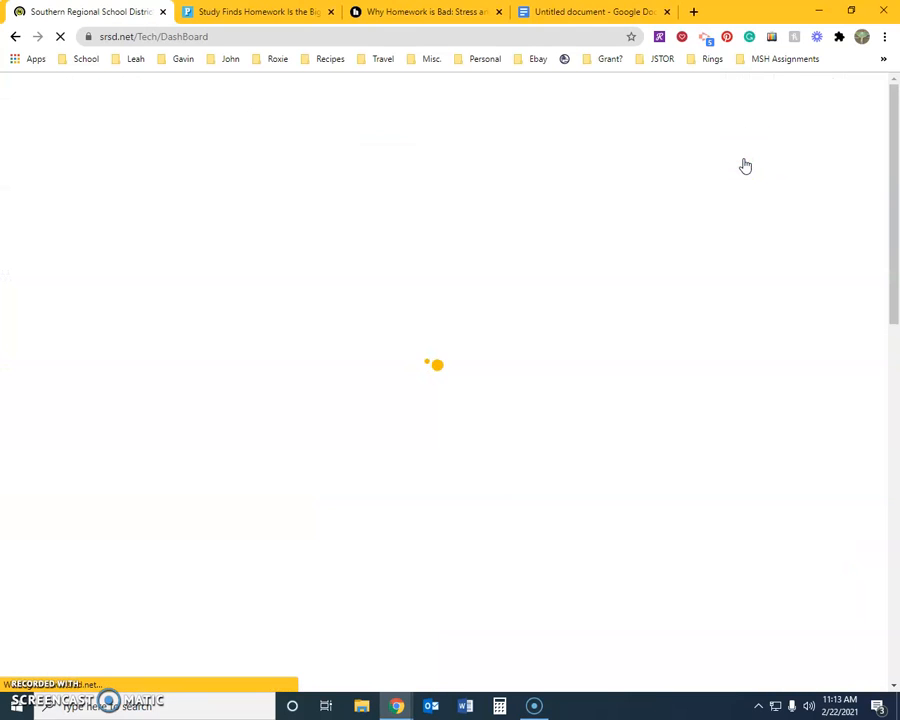
pyautogui.click(558, 360)
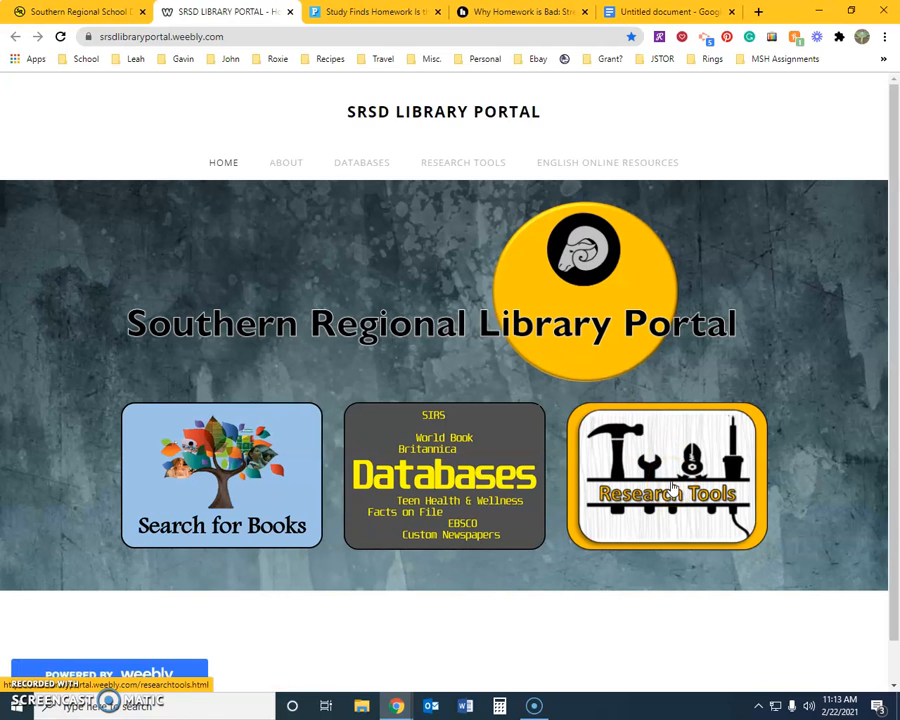
pyautogui.click(673, 487)
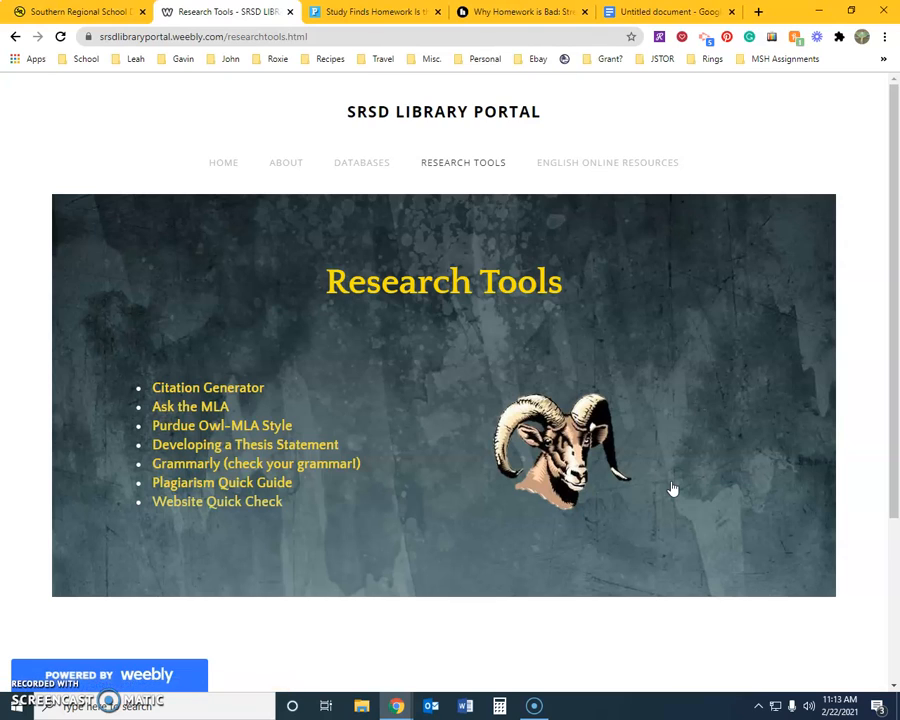
pyautogui.click(228, 391)
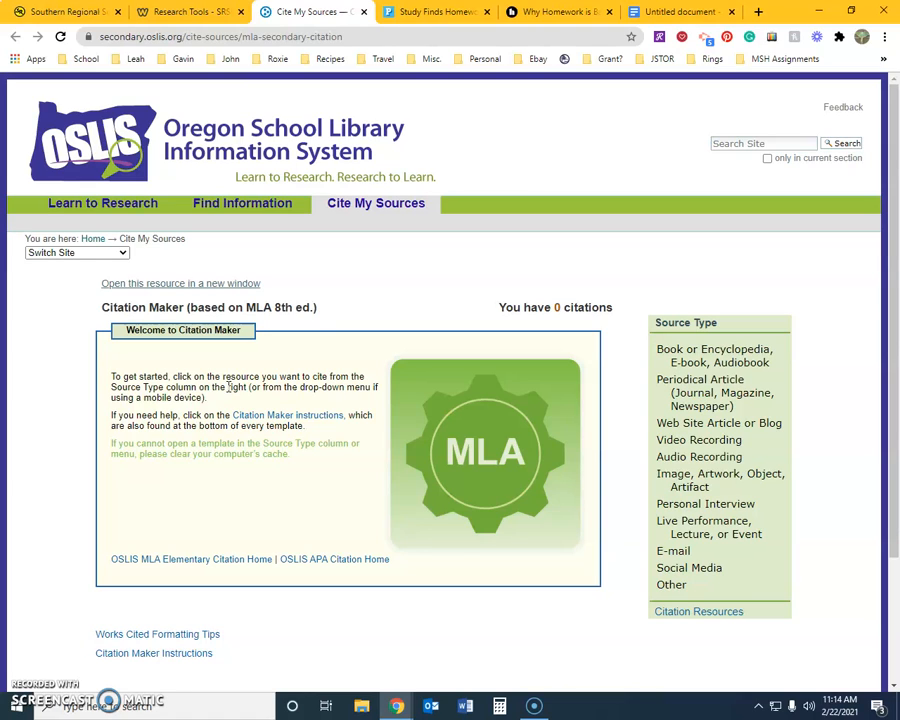
# Open the Web Site Article or Blog template in Citation Maker and view the People article about homework stress as the source.
pyautogui.doubleClick(260, 306)
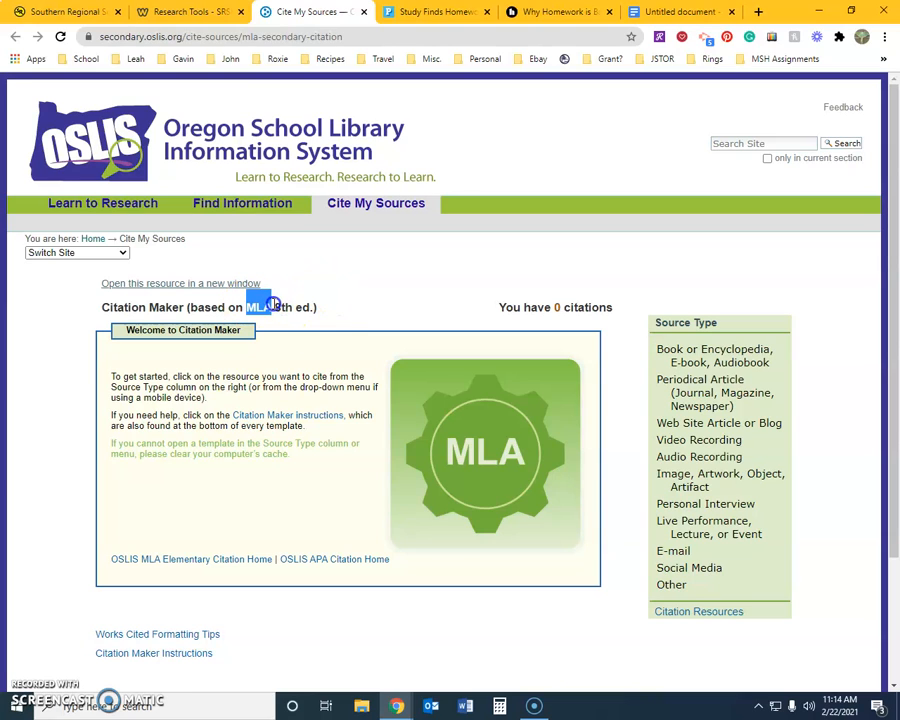
pyautogui.click(314, 352)
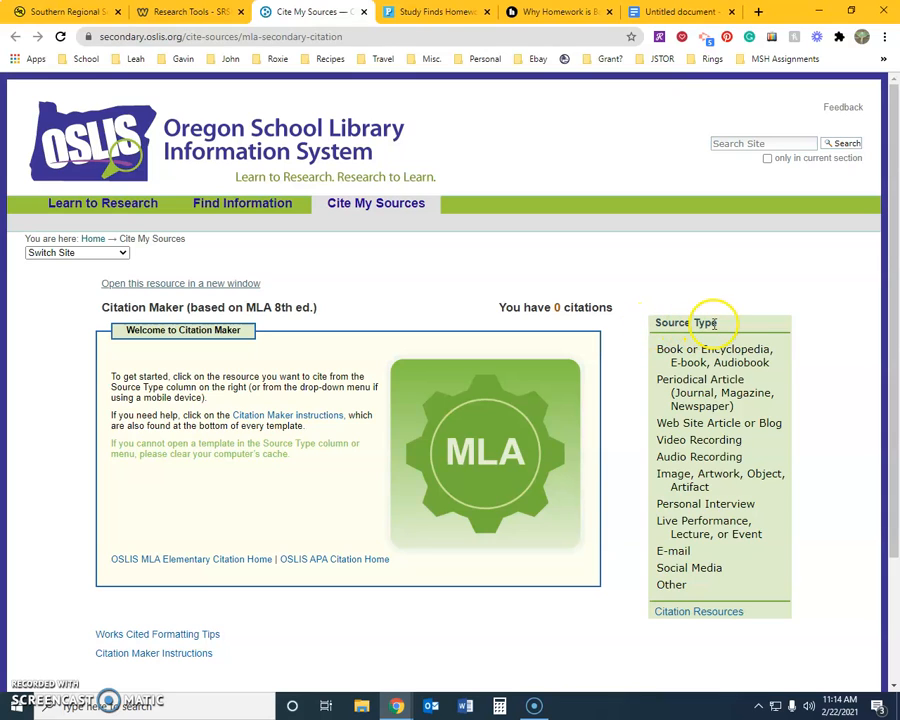
pyautogui.click(717, 426)
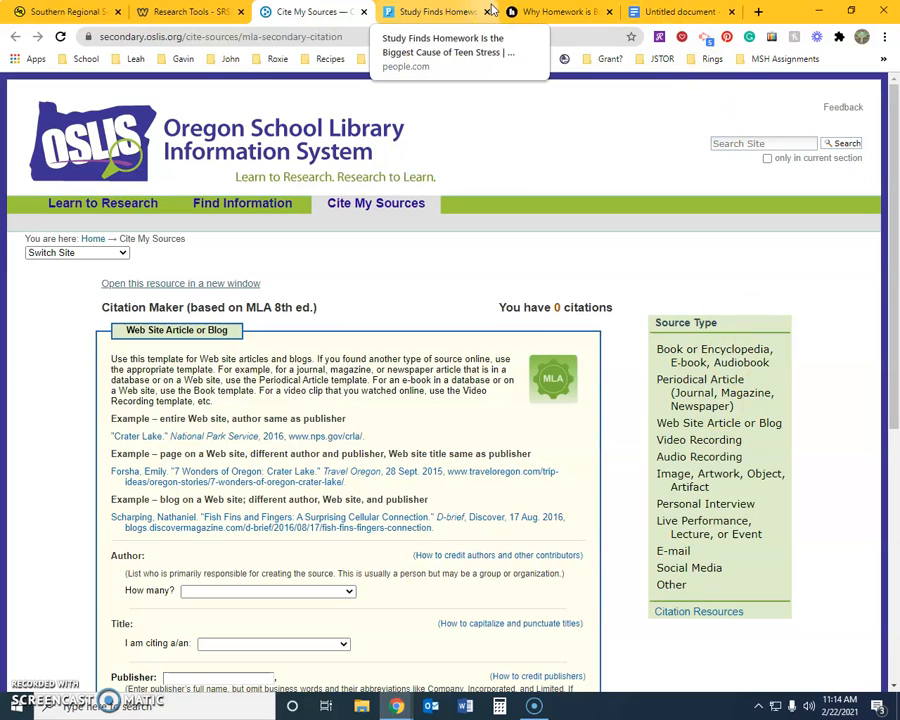
pyautogui.click(440, 12)
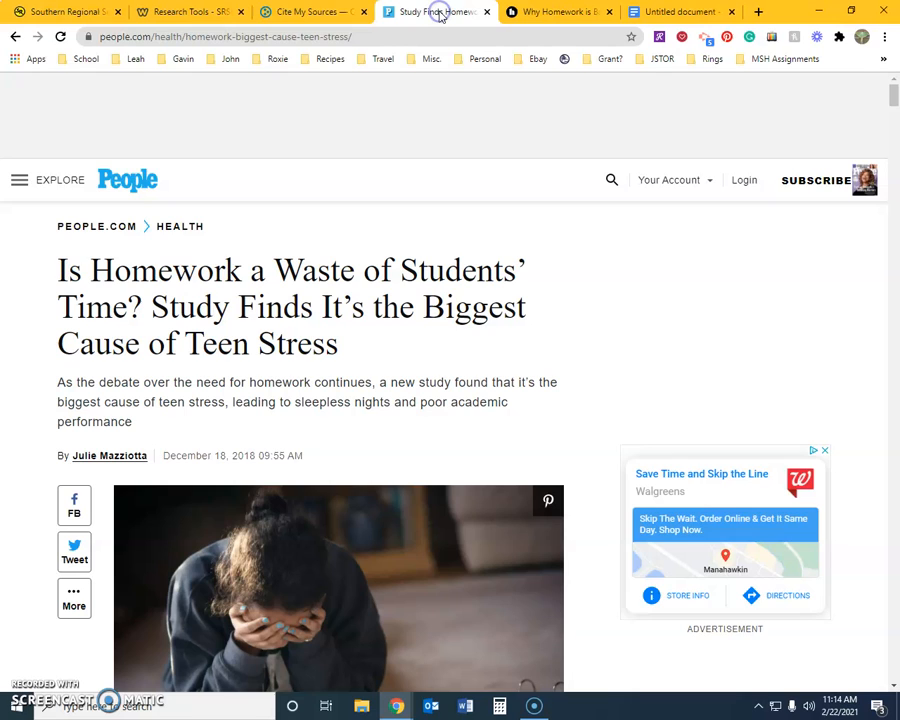
pyautogui.click(290, 12)
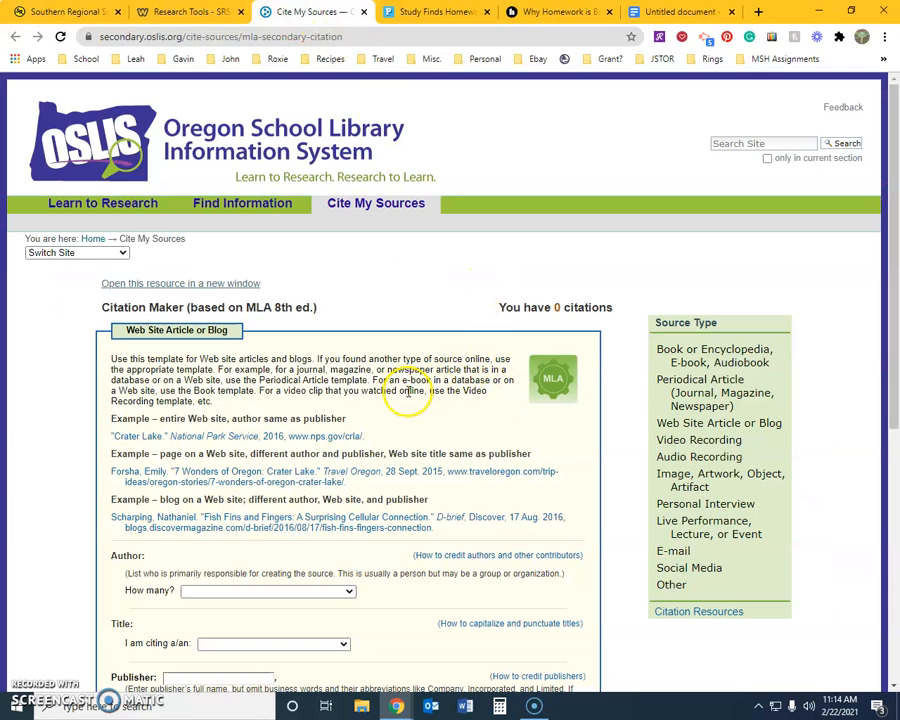
# Check the People article's byline and set the number of authors in the citation form to 1 Author.
pyautogui.scroll(-3, 410, 392)
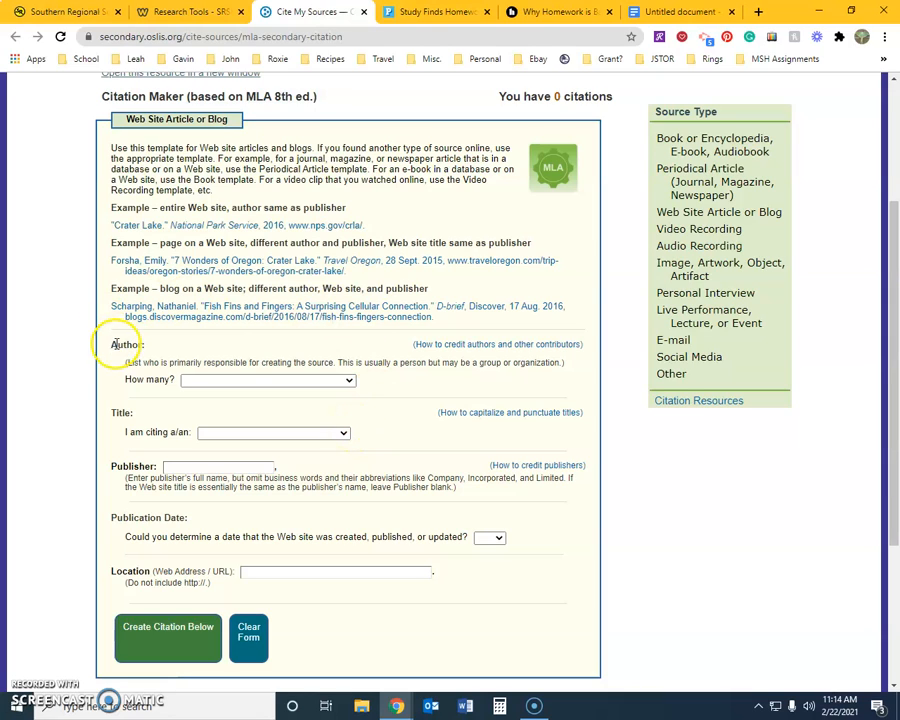
pyautogui.moveTo(111, 344); pyautogui.dragTo(146, 344)
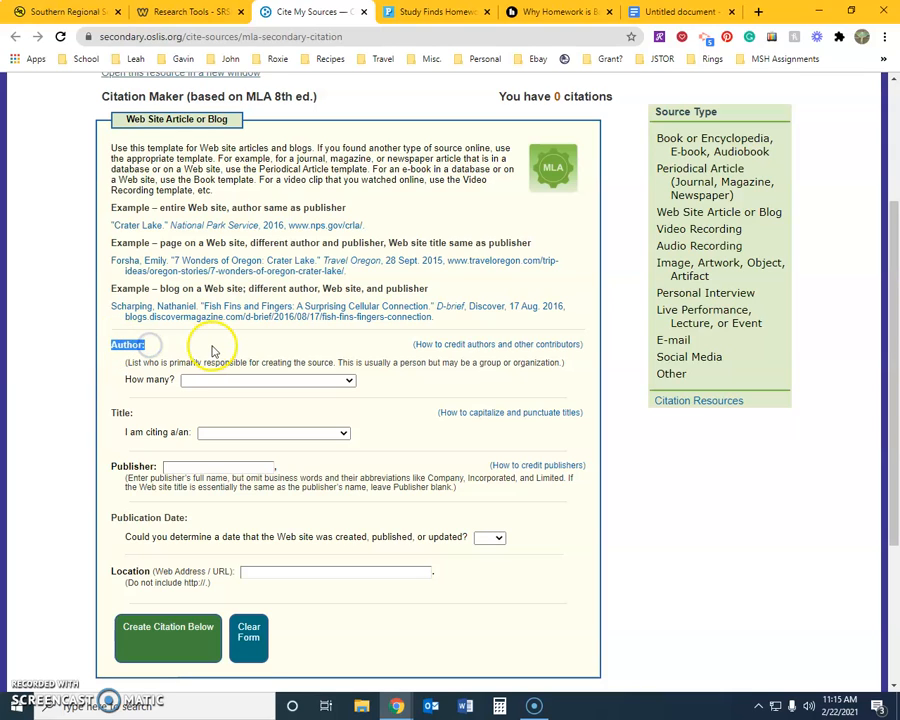
pyautogui.click(216, 383)
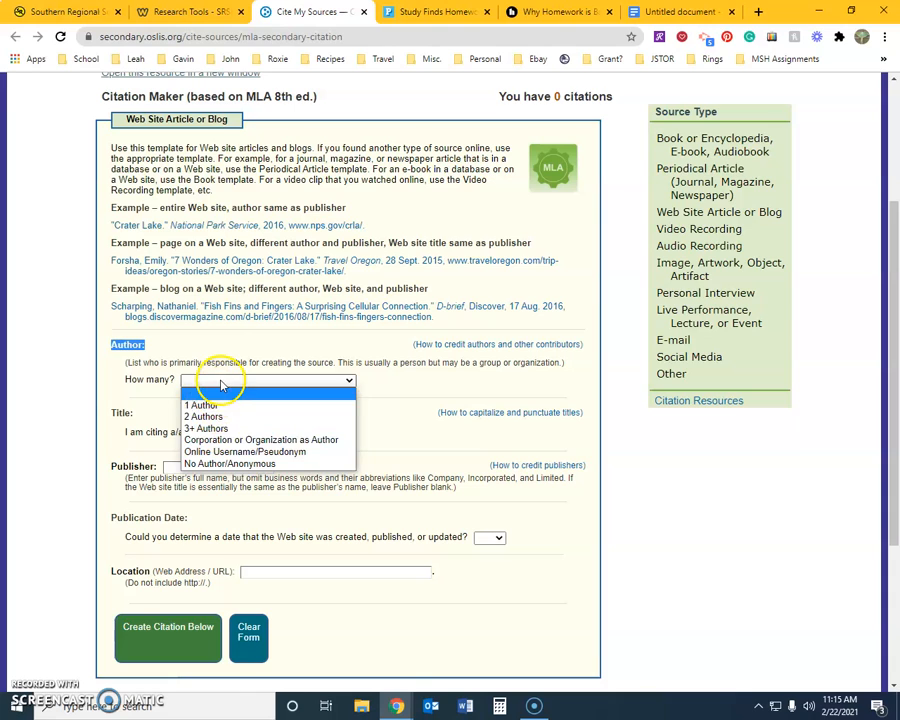
pyautogui.click(221, 380)
pyautogui.click(436, 10)
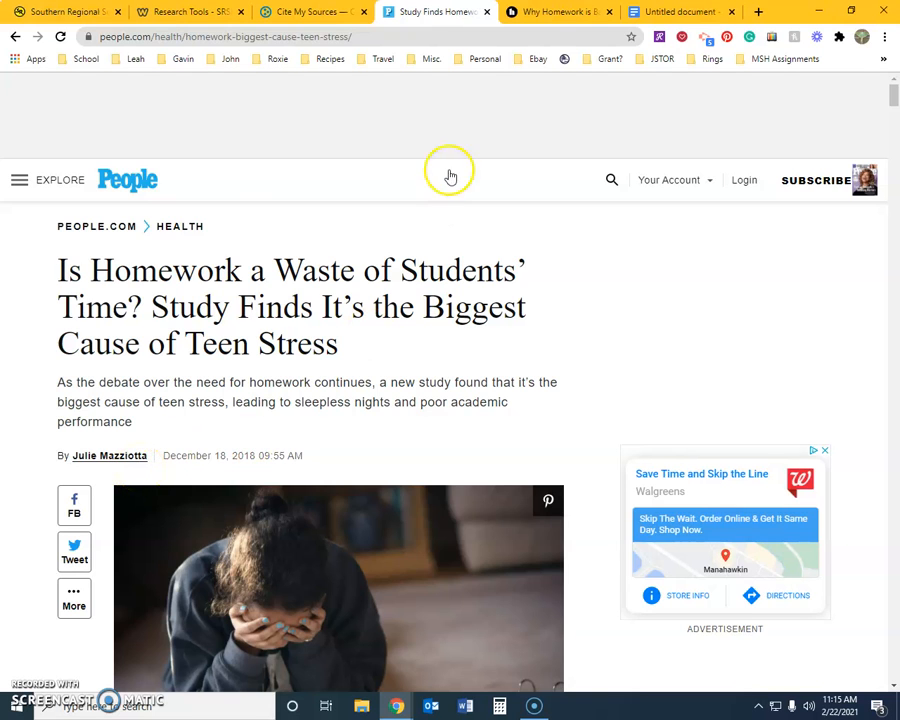
pyautogui.click(300, 11)
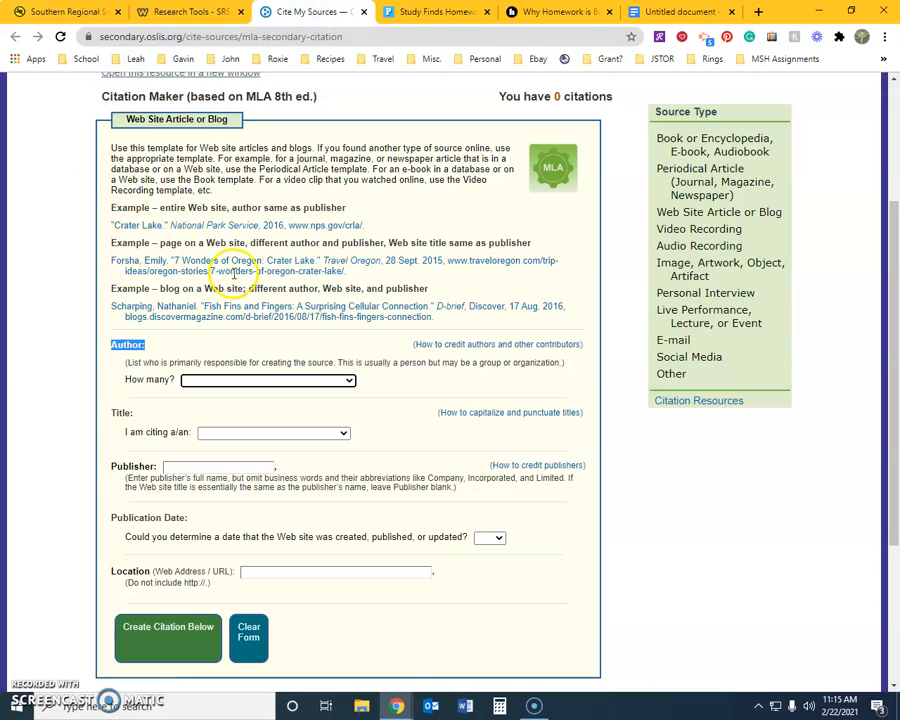
pyautogui.click(272, 381)
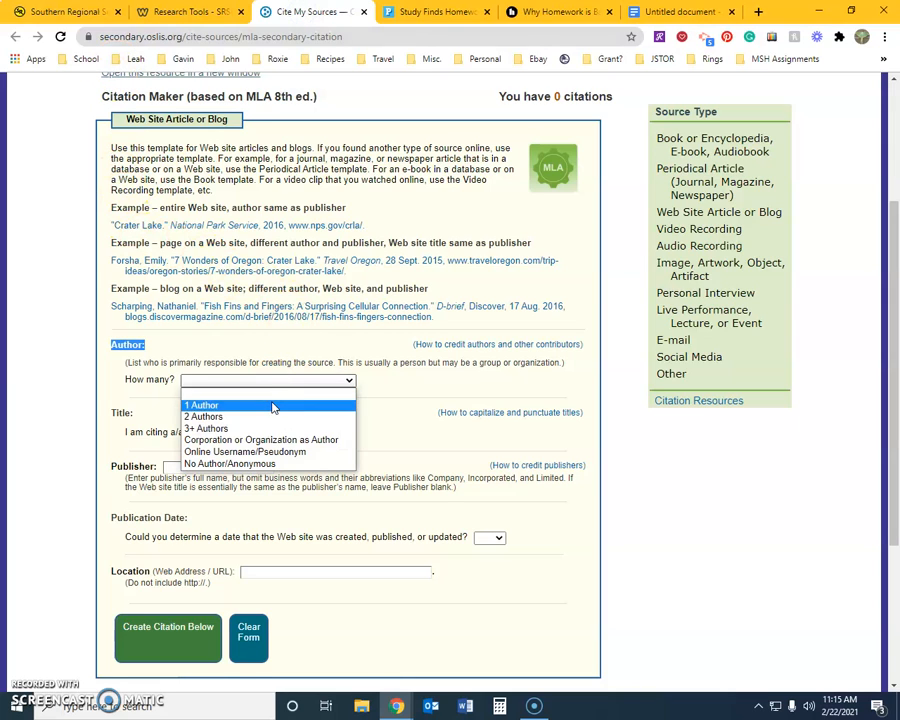
pyautogui.click(272, 405)
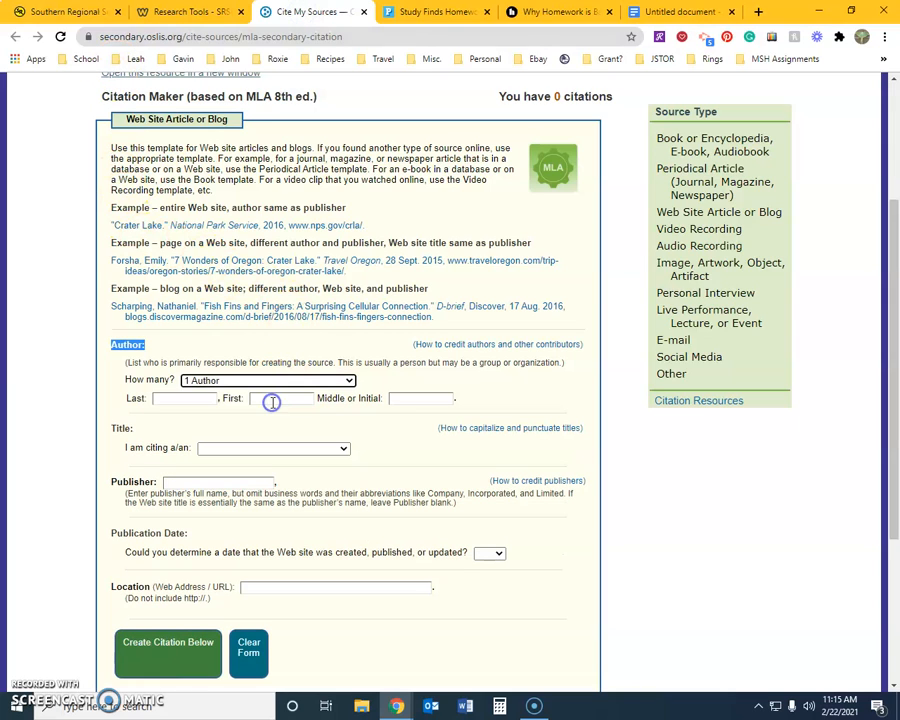
# Enter the article author's last name and first name in the citation form.
pyautogui.click(192, 398)
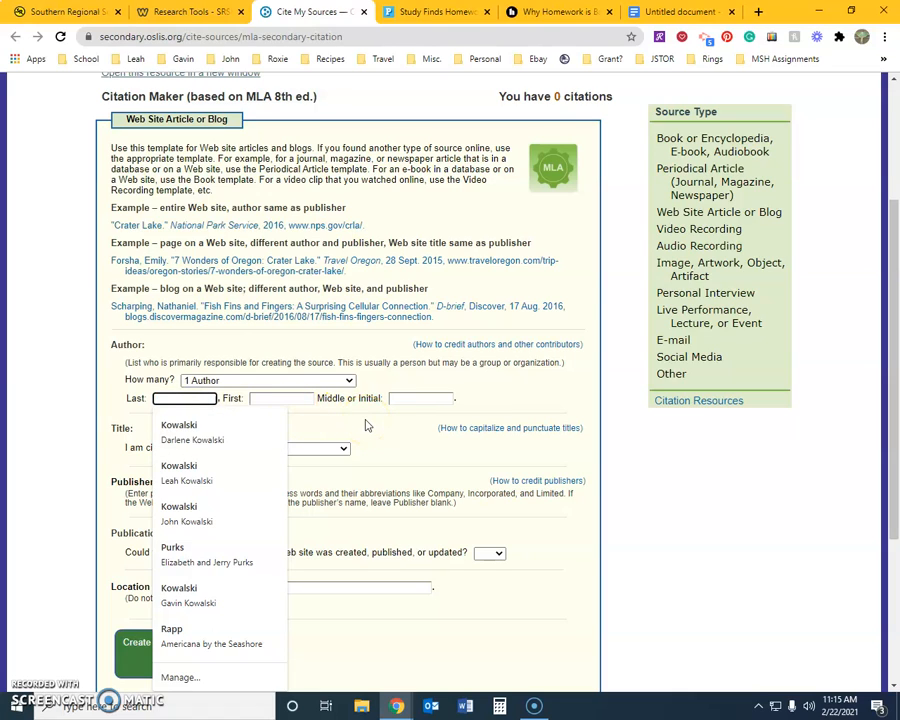
pyautogui.write('Mazziotta')
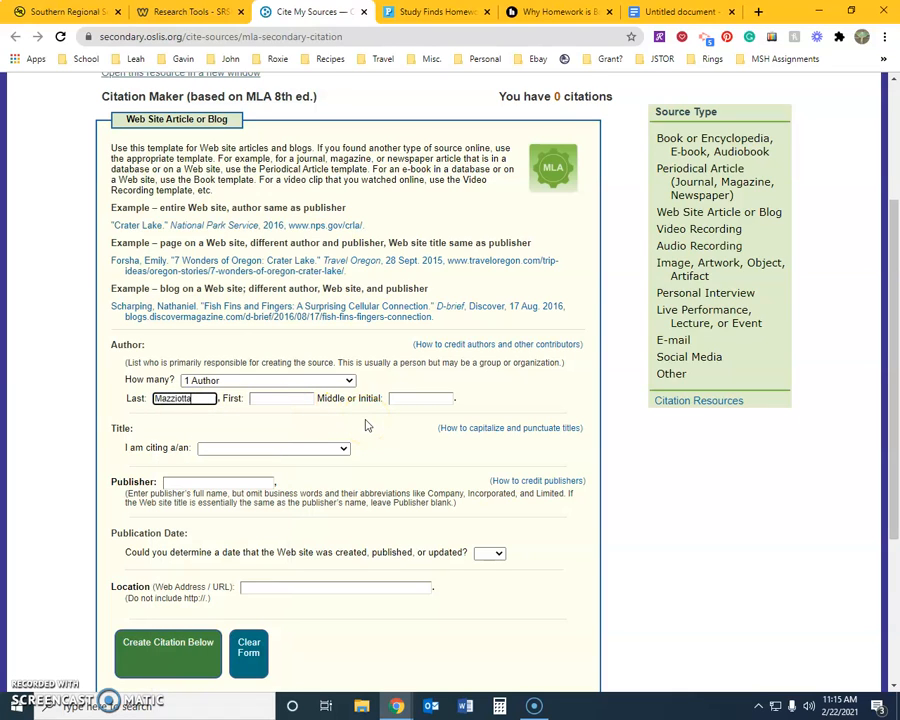
pyautogui.press('Tab')
pyautogui.write('Johnulie')
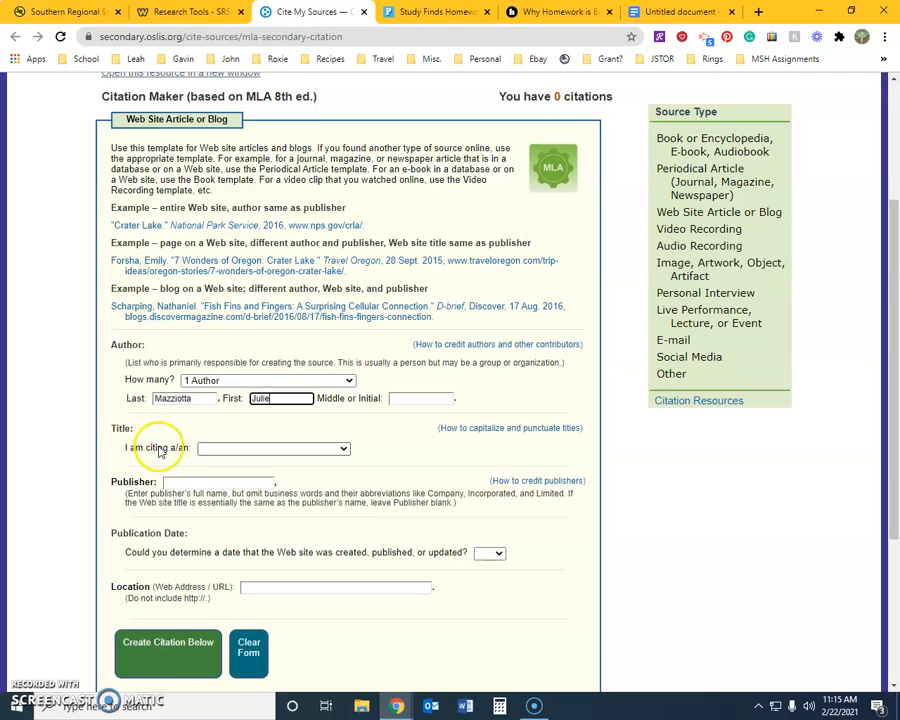
# Set the cited item to Article or Page within a Web Site and activate the Title of Source entry.
pyautogui.click(210, 452)
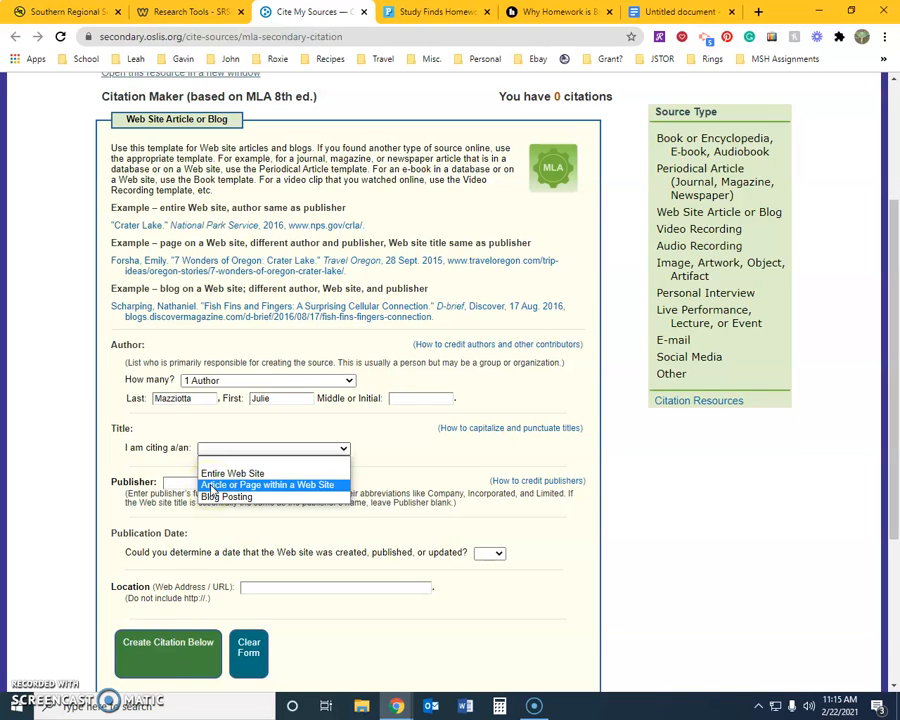
pyautogui.click(211, 485)
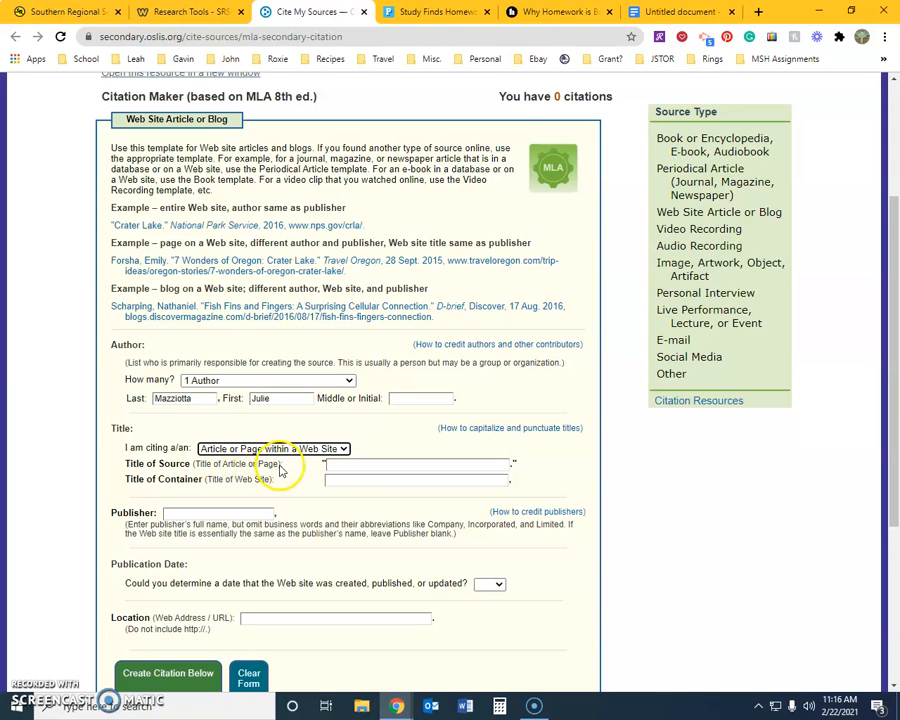
pyautogui.moveTo(195, 464); pyautogui.dragTo(279, 466)
pyautogui.click(231, 467)
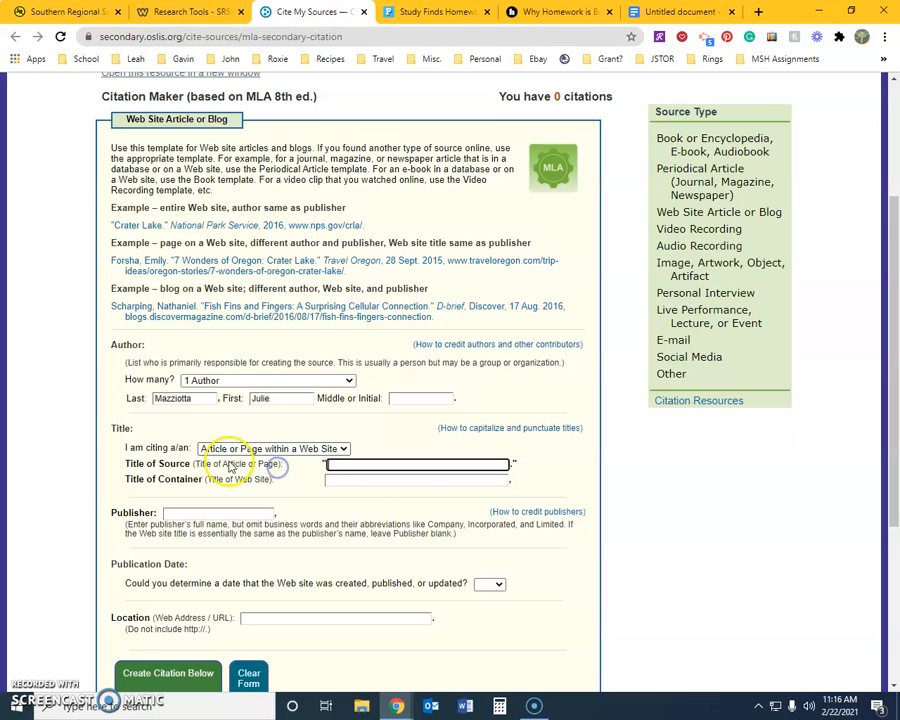
# Copy the People article's full headline and paste it as the Title of Source.
pyautogui.click(430, 12)
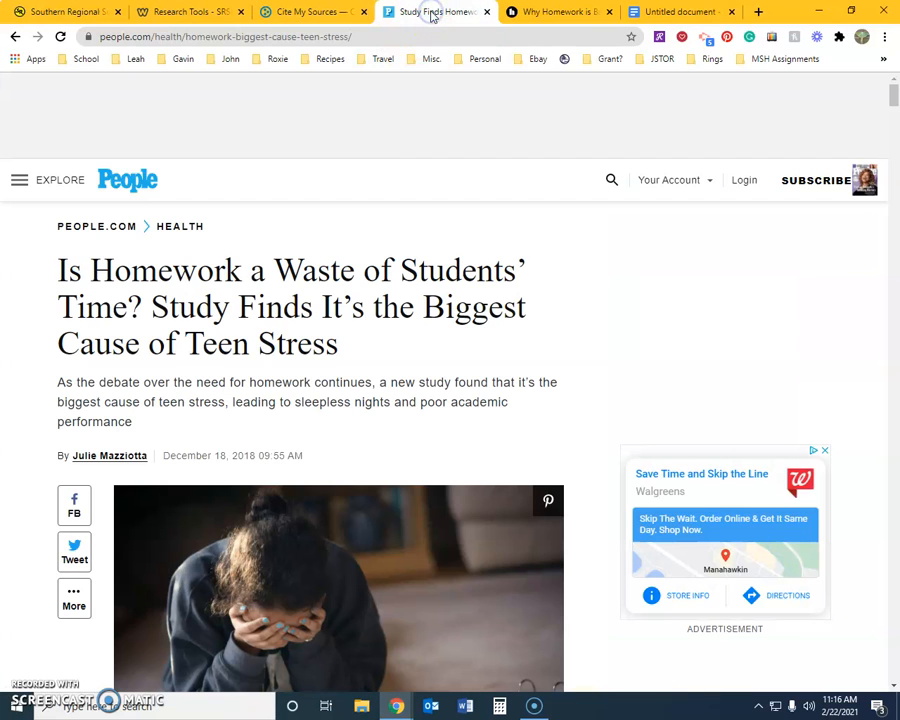
pyautogui.moveTo(61, 266); pyautogui.dragTo(347, 341)
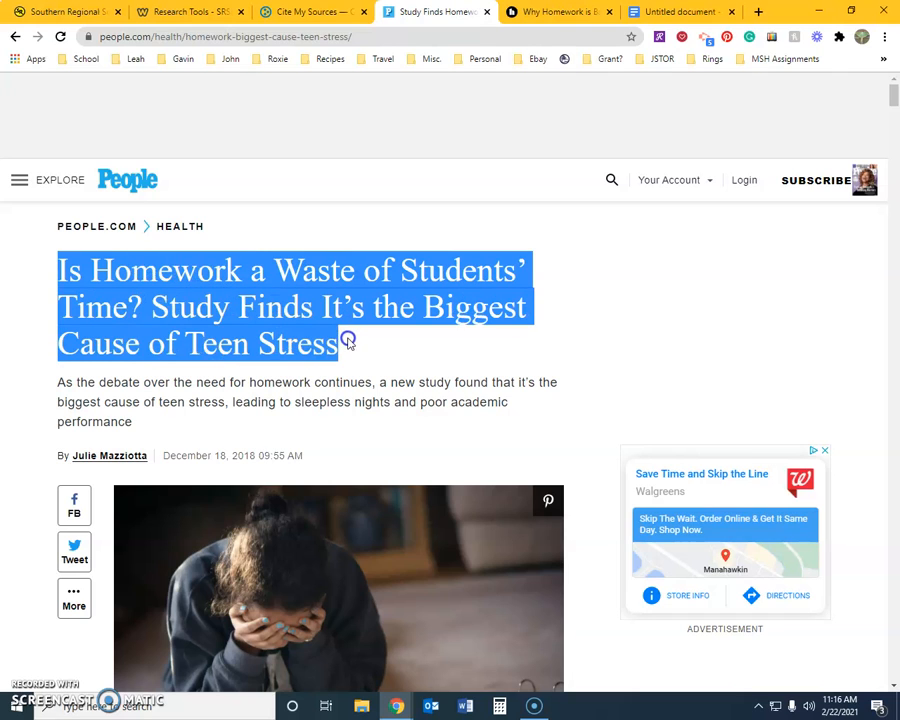
pyautogui.rightClick(239, 286)
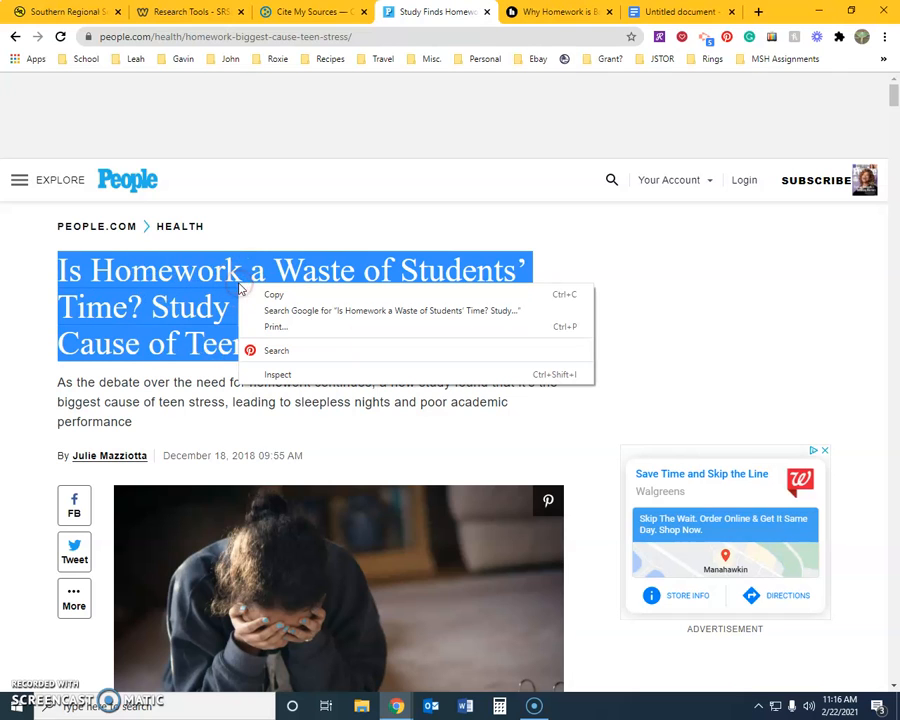
pyautogui.click(272, 295)
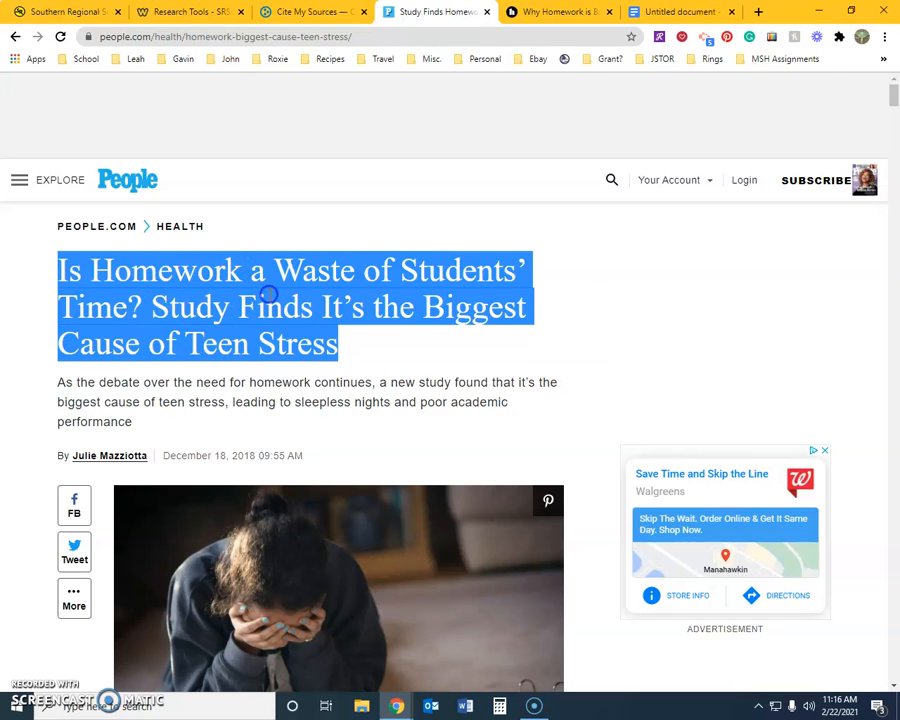
pyautogui.click(314, 18)
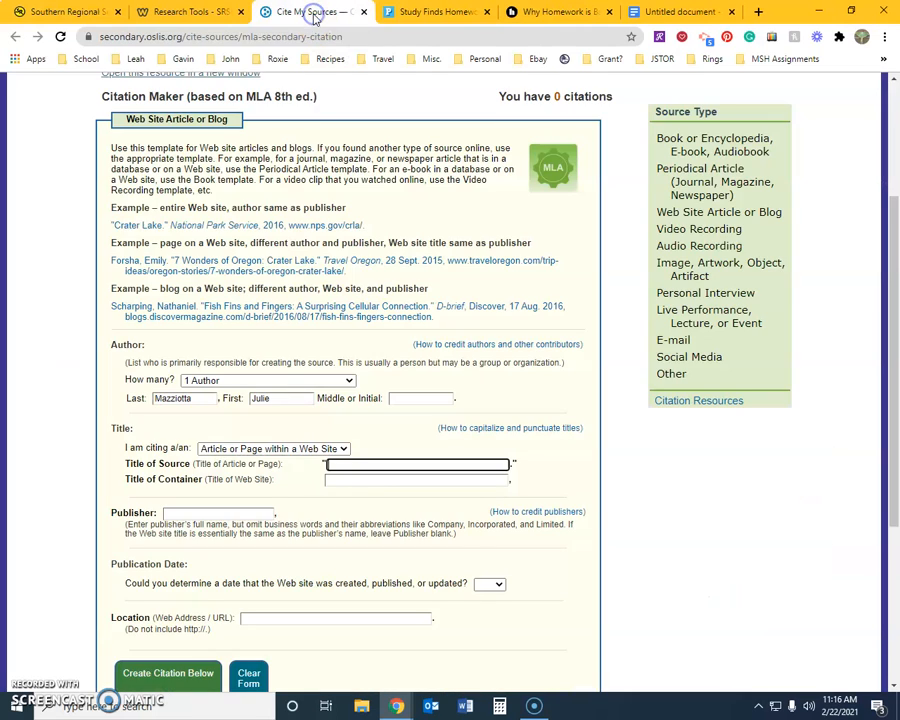
pyautogui.rightClick(337, 464)
pyautogui.click(372, 330)
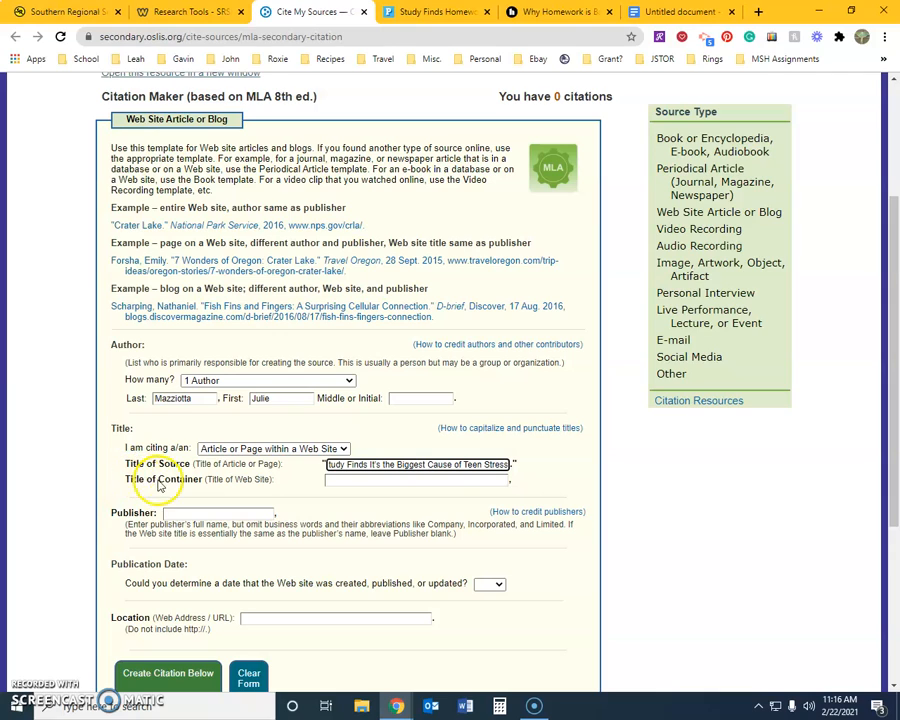
# Check the web site's name on the article page and enter People.com as the Title of Container.
pyautogui.moveTo(207, 482); pyautogui.dragTo(268, 482)
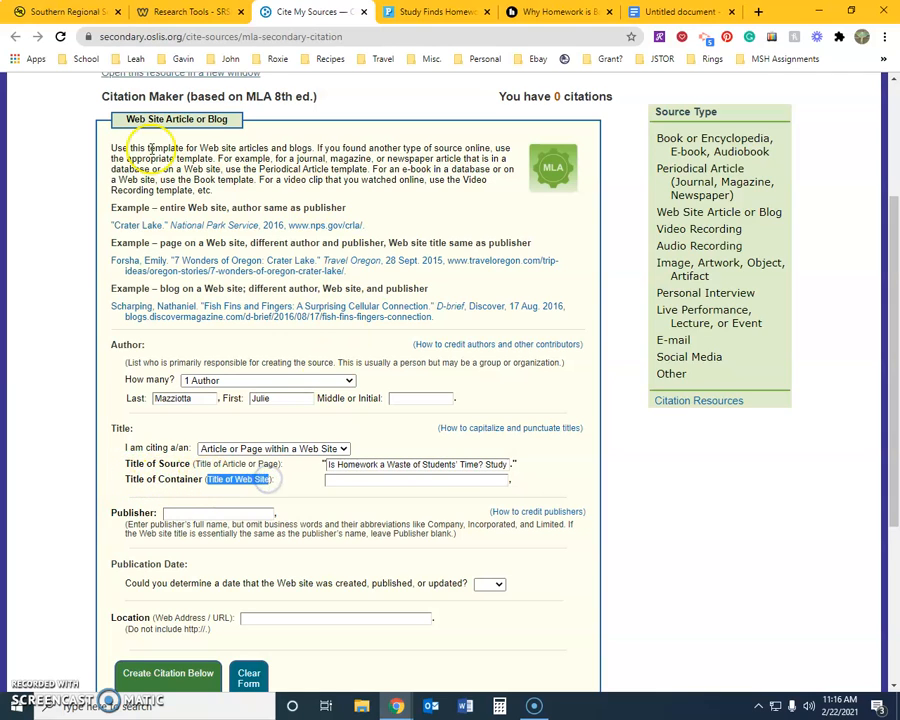
pyautogui.click(433, 12)
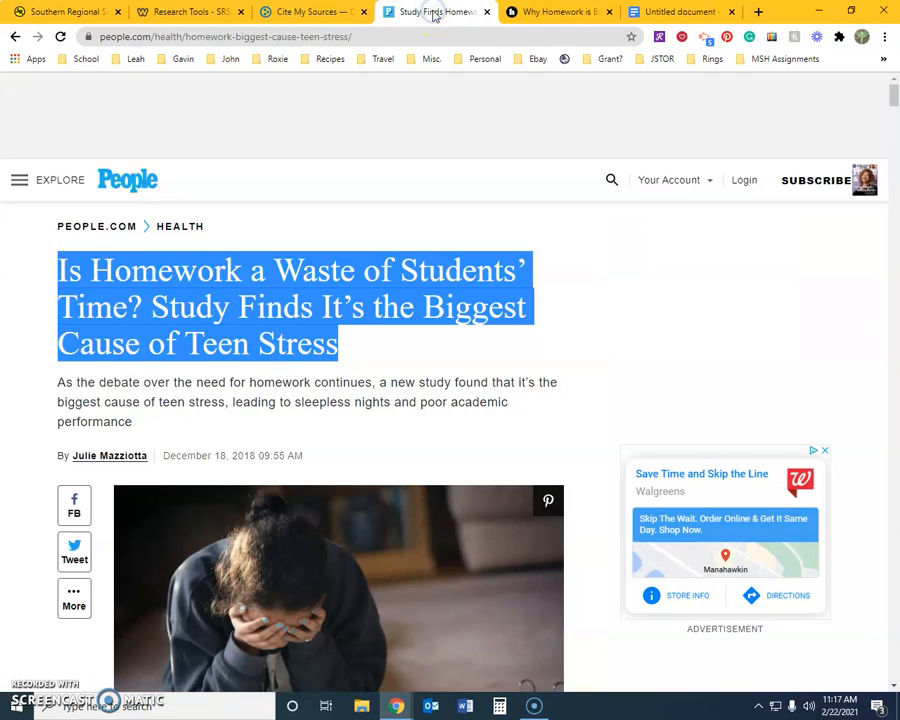
pyautogui.click(294, 218)
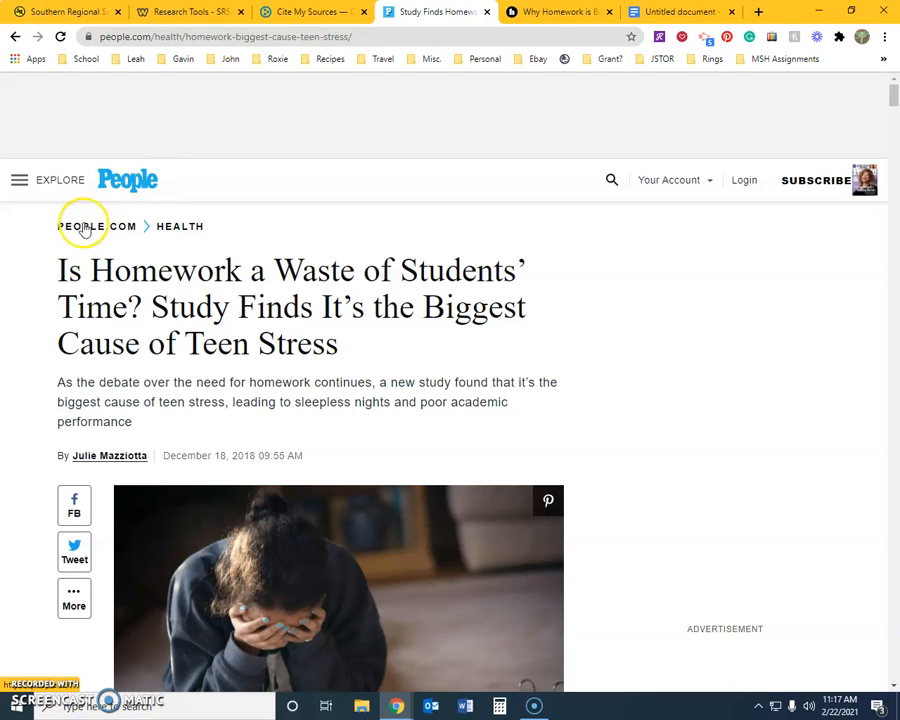
pyautogui.click(294, 18)
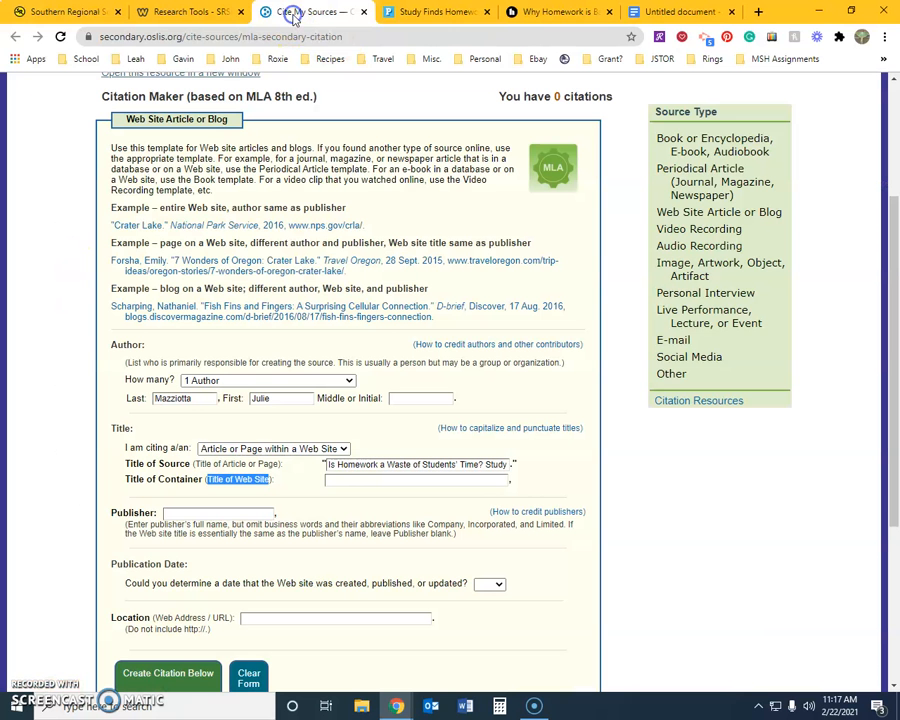
pyautogui.click(341, 480)
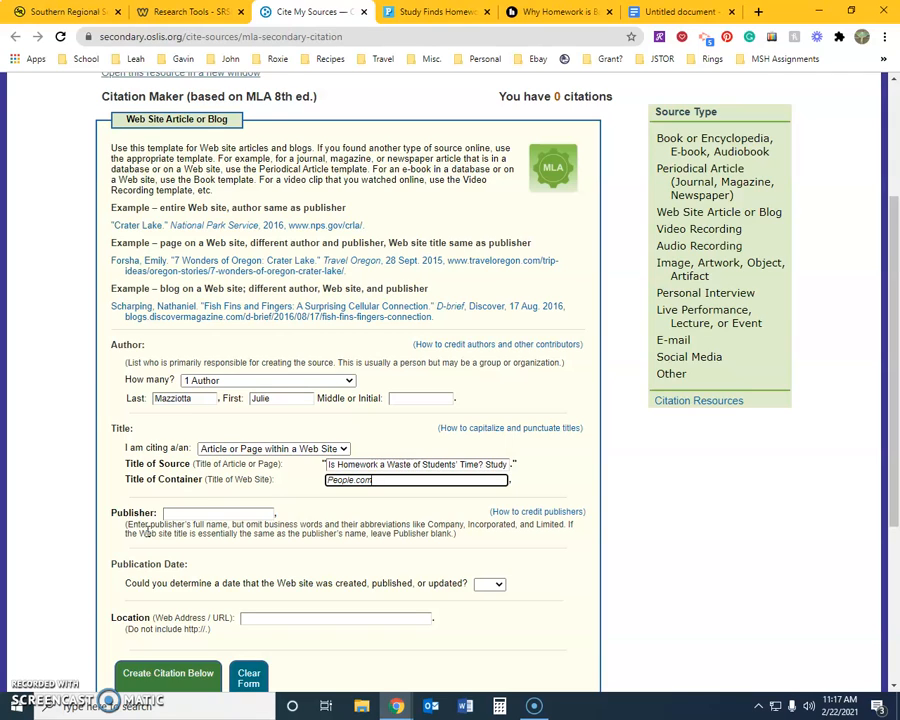
pyautogui.moveTo(206, 480); pyautogui.dragTo(300, 493)
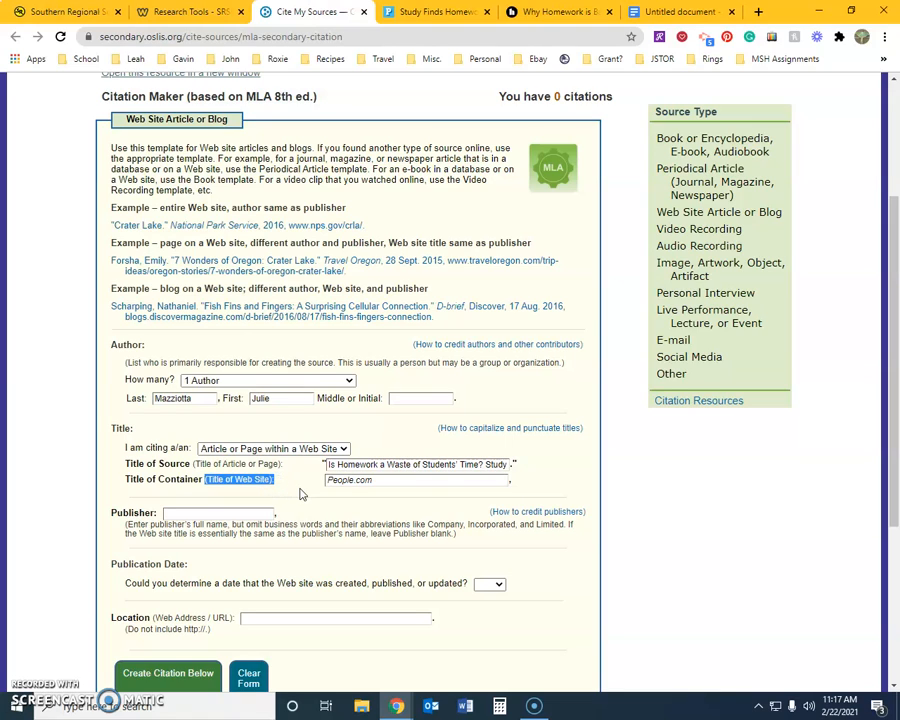
pyautogui.click(299, 491)
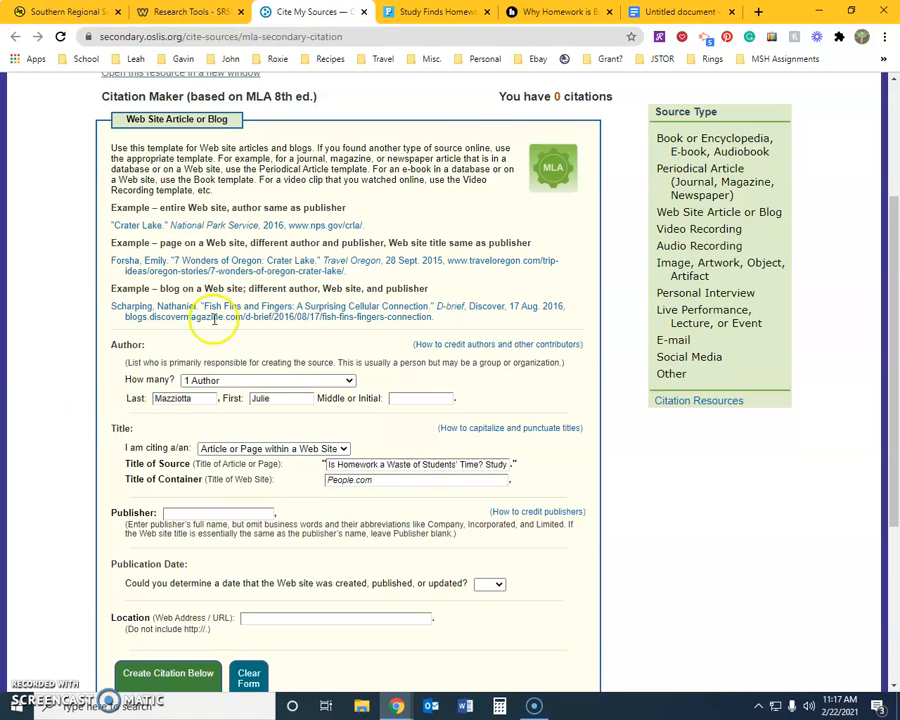
# Find the publisher in the People article page's footer and enter Meredith Corporation as the citation's Publisher.
pyautogui.click(424, 14)
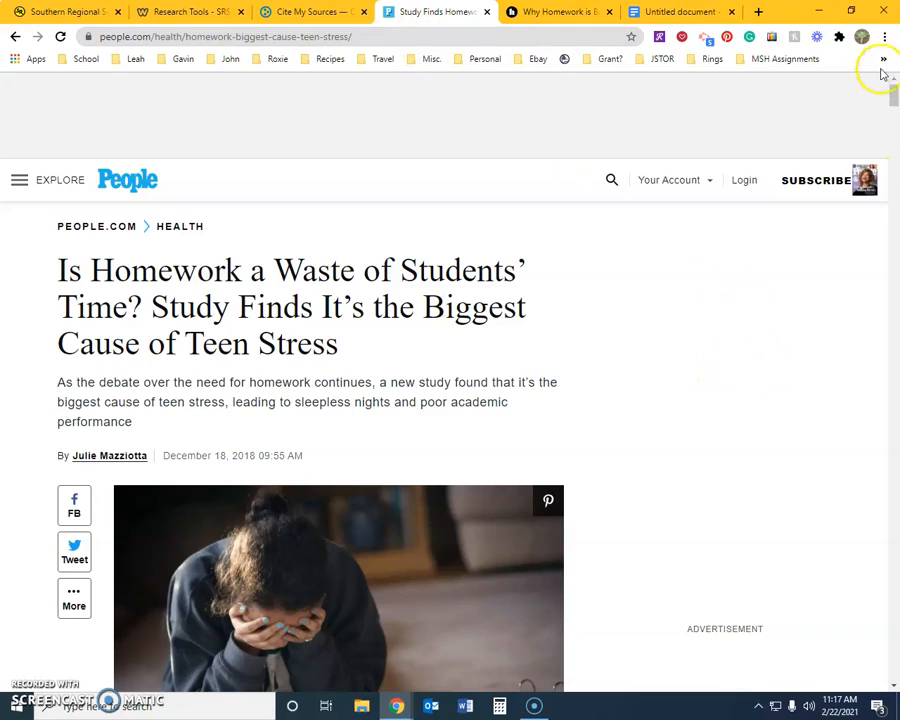
pyautogui.moveTo(893, 95); pyautogui.dragTo(892, 675)
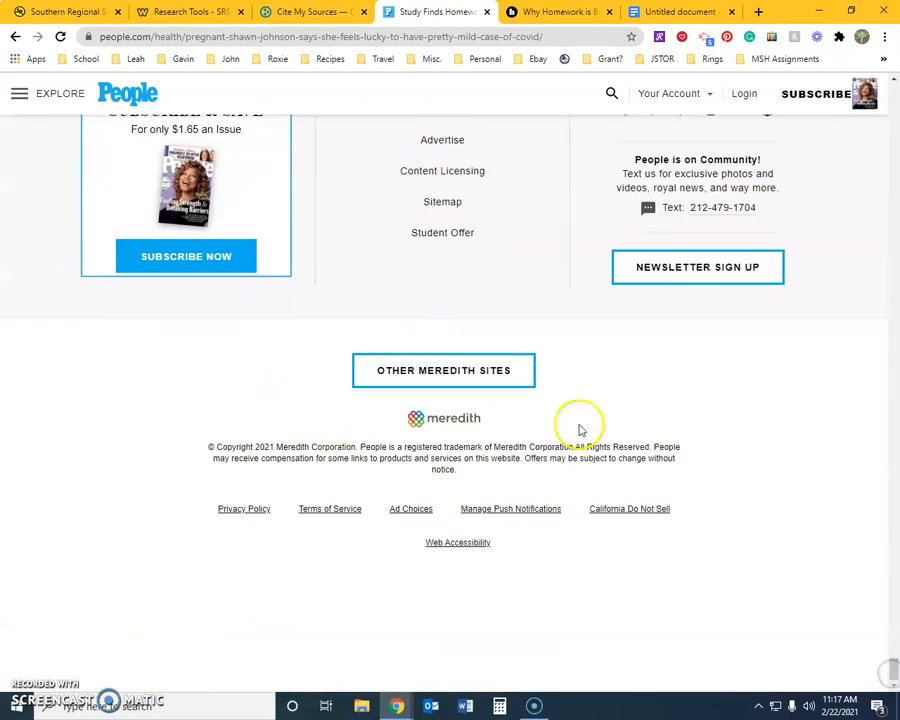
pyautogui.click(212, 447)
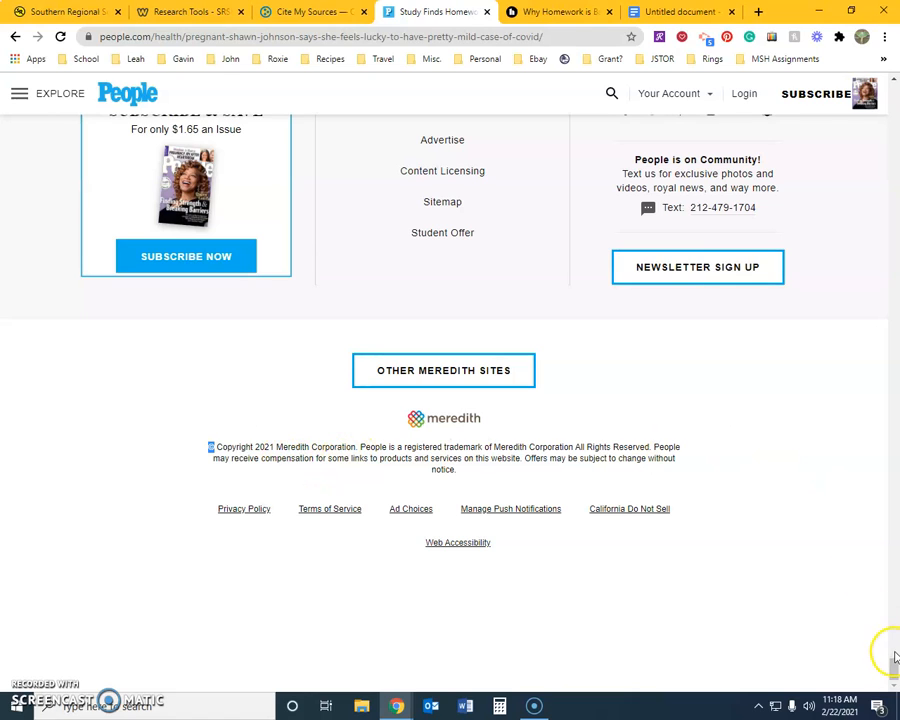
pyautogui.moveTo(888, 663); pyautogui.dragTo(893, 85)
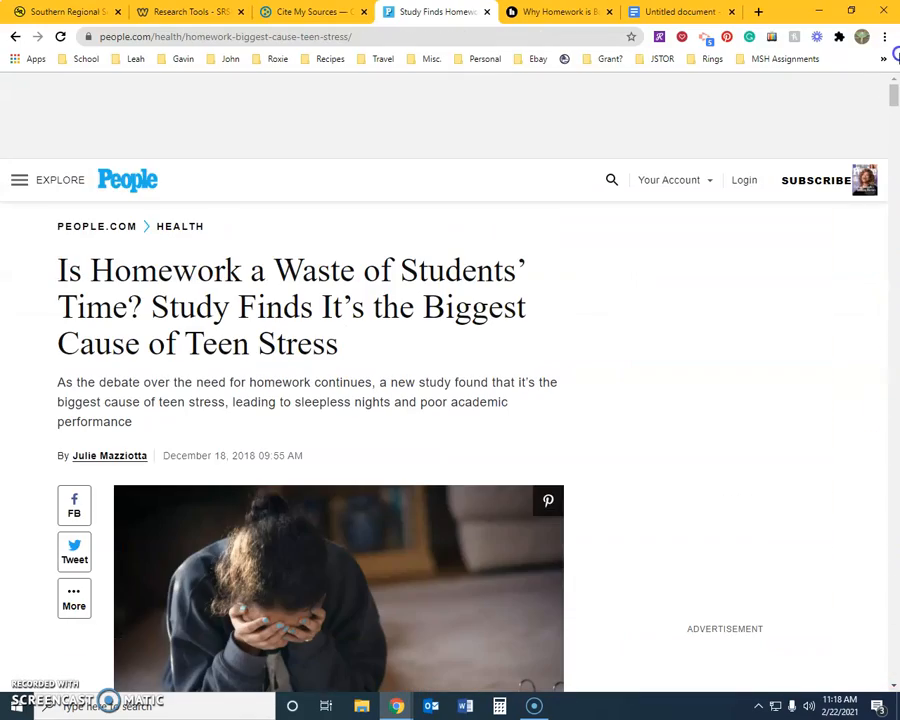
pyautogui.click(297, 13)
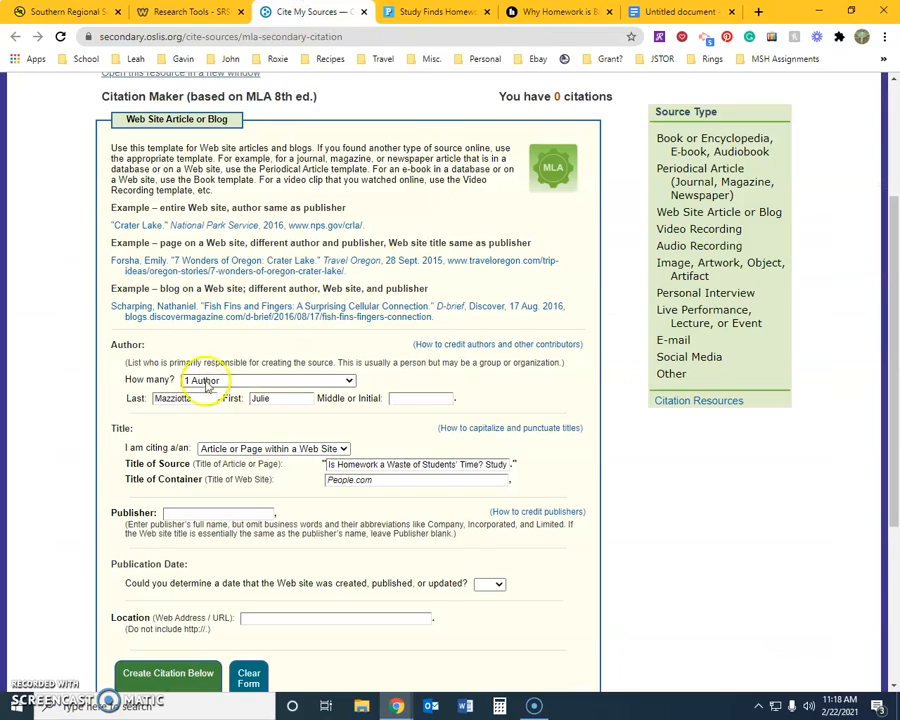
pyautogui.click(195, 512)
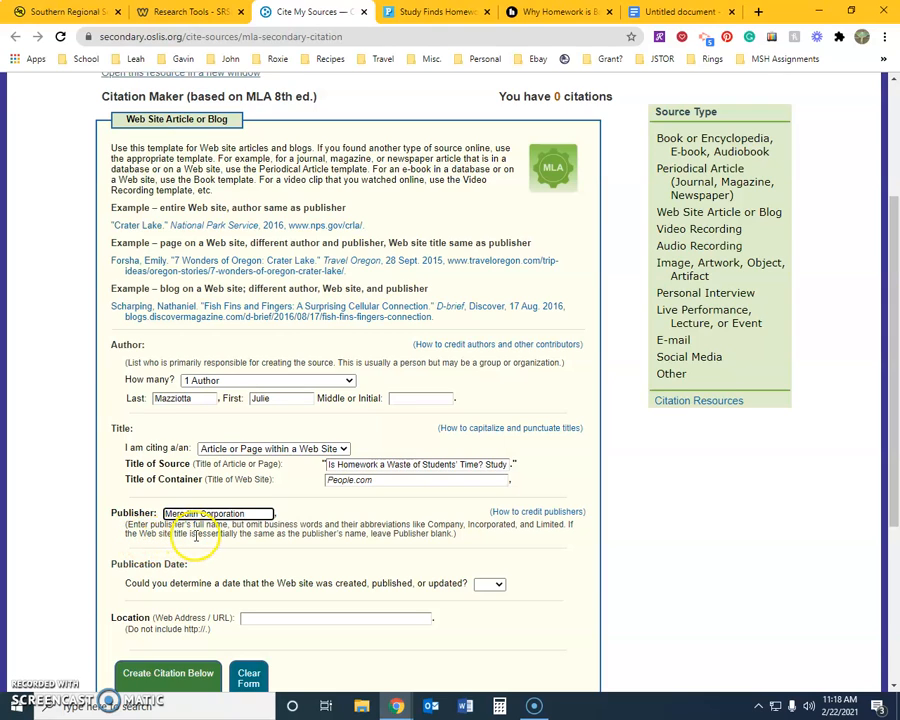
# Examine the guidance on when to leave Publisher blank and compare it with the web site's name on the article page.
pyautogui.moveTo(197, 533); pyautogui.dragTo(370, 534)
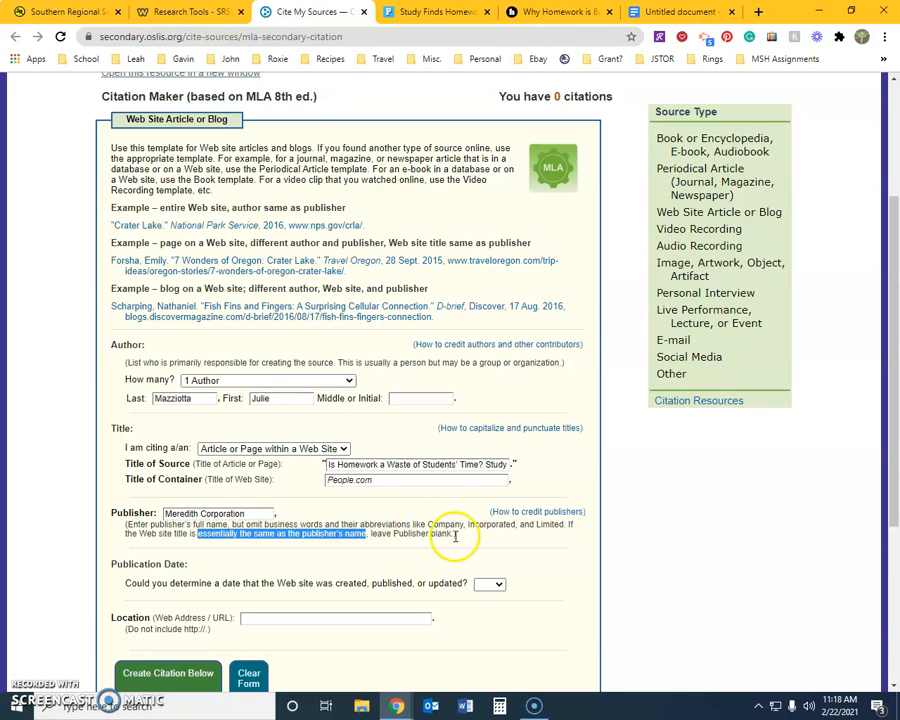
pyautogui.click(432, 14)
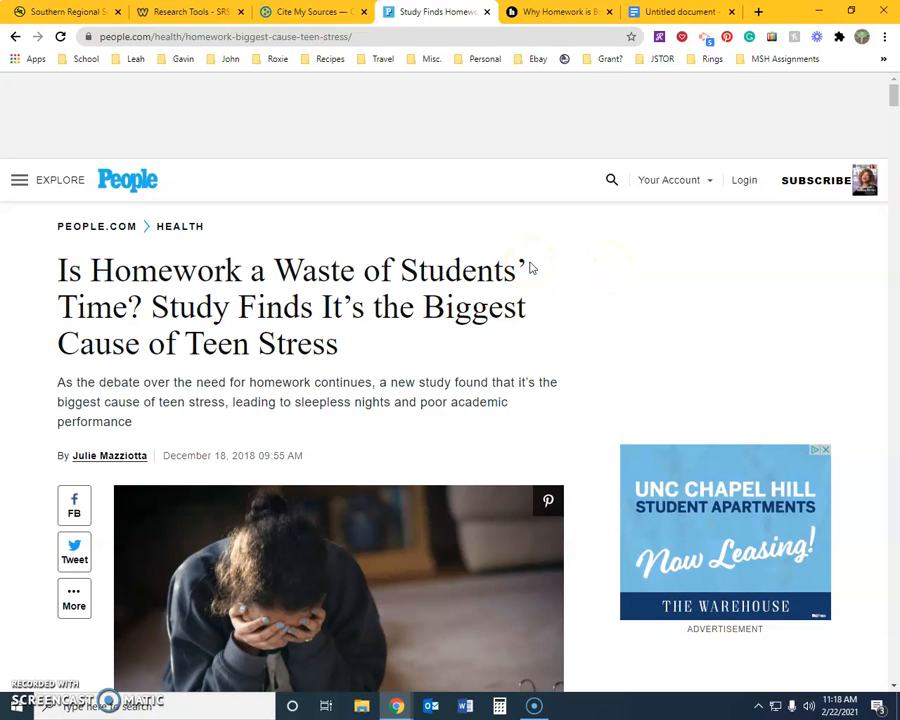
pyautogui.click(298, 12)
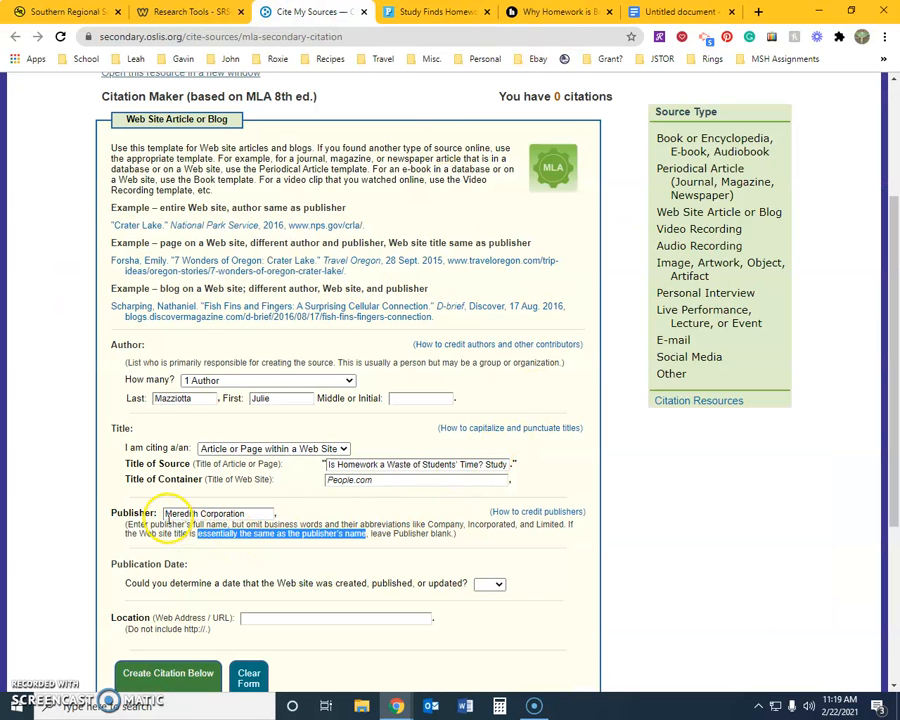
pyautogui.click(287, 486)
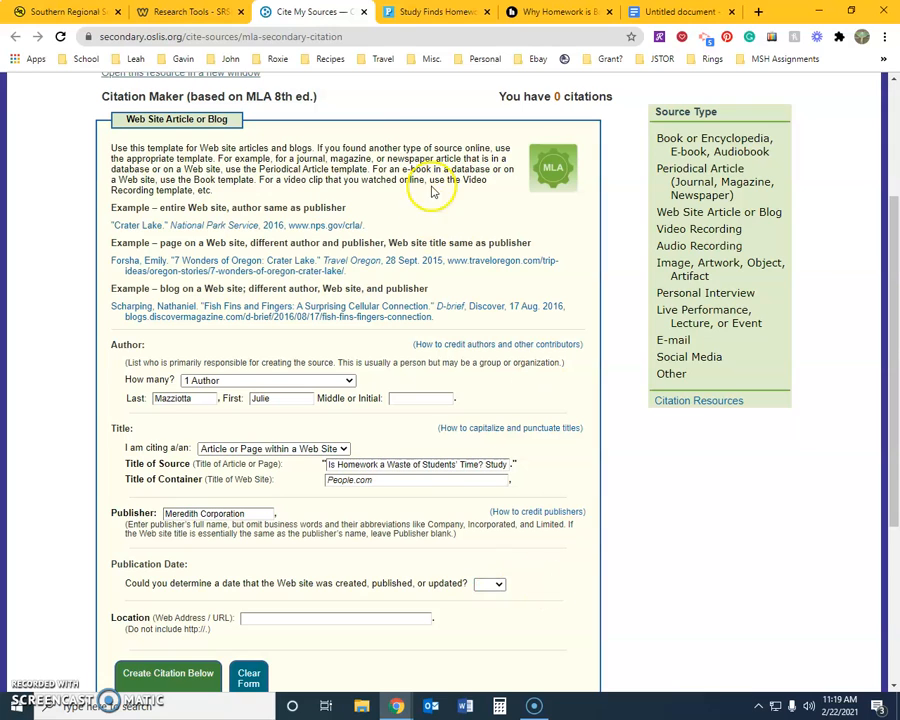
# Check the article's publication date, mark the date as determinable, and set it to 18 Dec. 2018.
pyautogui.click(436, 11)
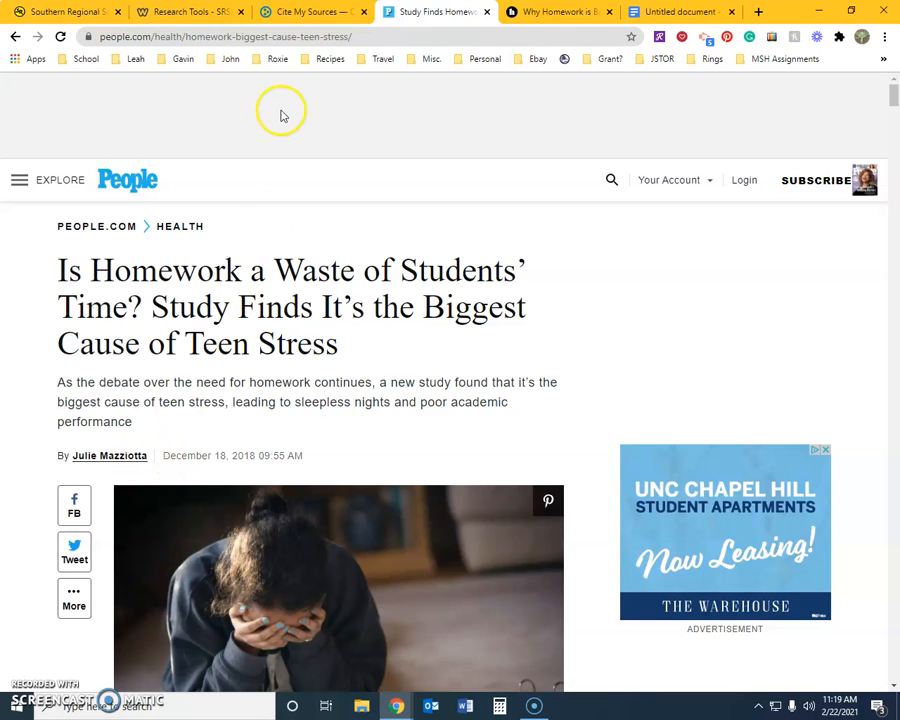
pyautogui.click(317, 14)
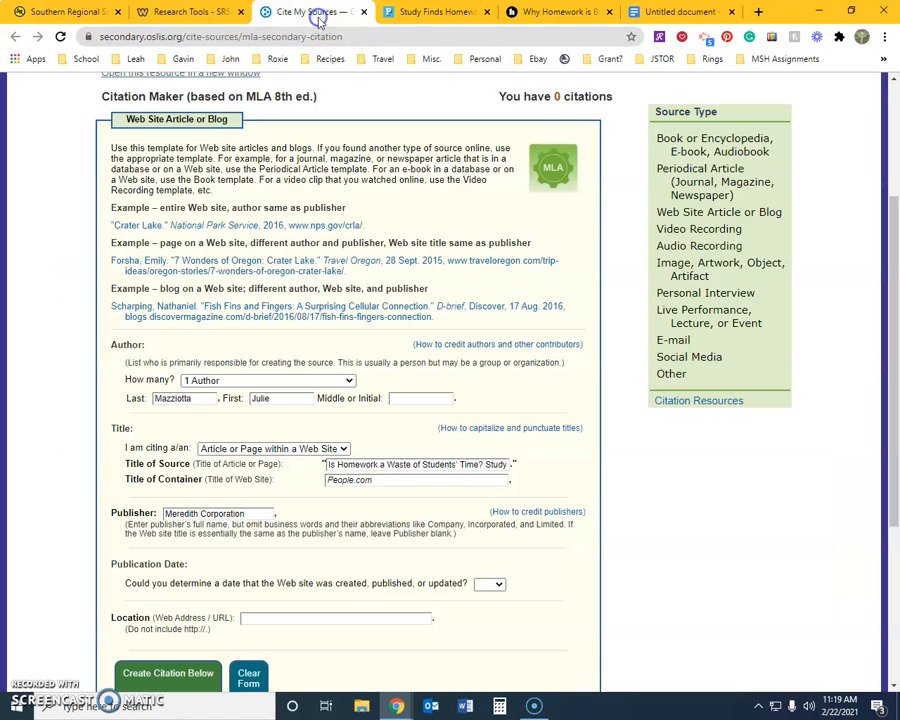
pyautogui.click(489, 584)
pyautogui.click(488, 609)
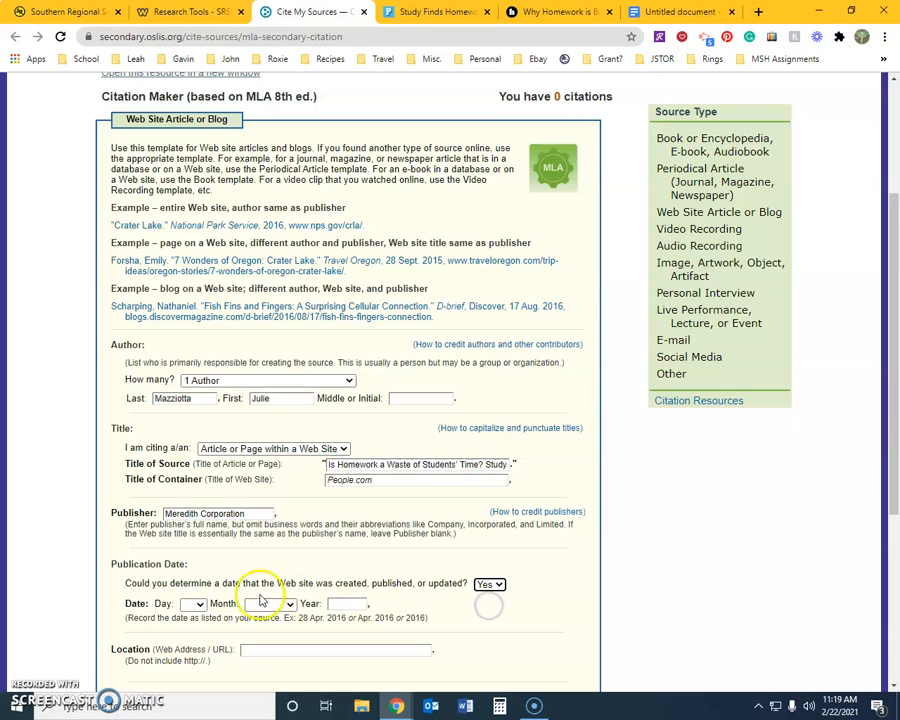
pyautogui.click(190, 605)
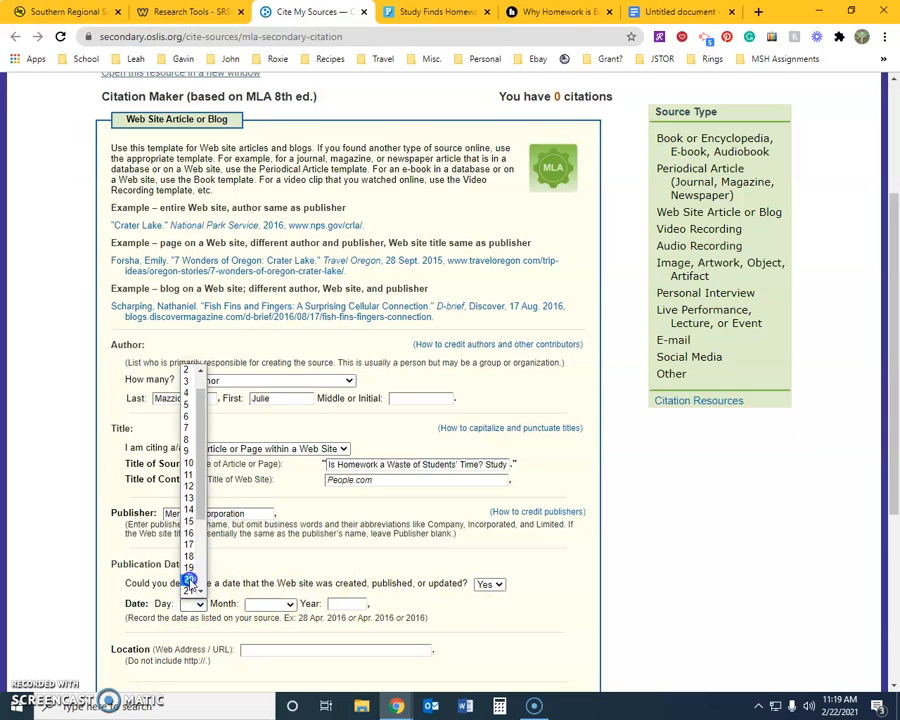
pyautogui.click(191, 612)
pyautogui.click(191, 605)
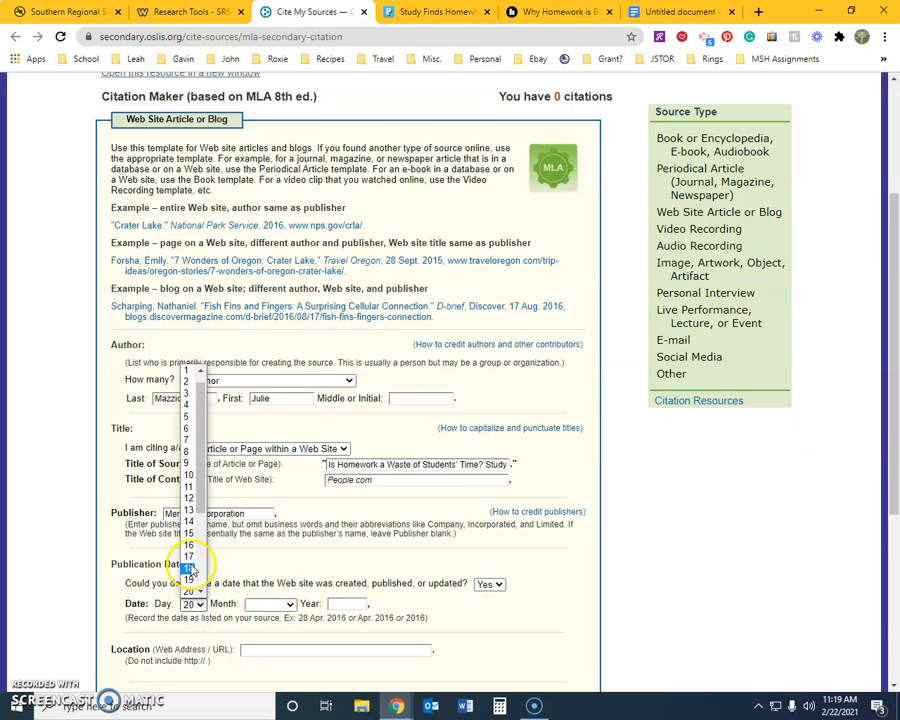
pyautogui.click(190, 598)
pyautogui.click(263, 605)
pyautogui.click(262, 590)
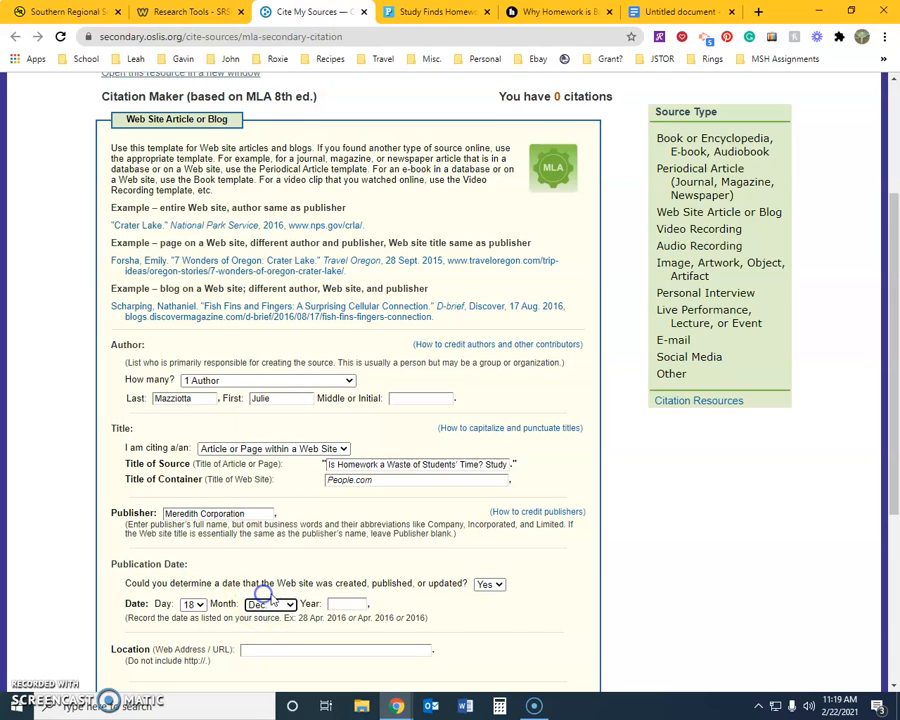
pyautogui.click(345, 604)
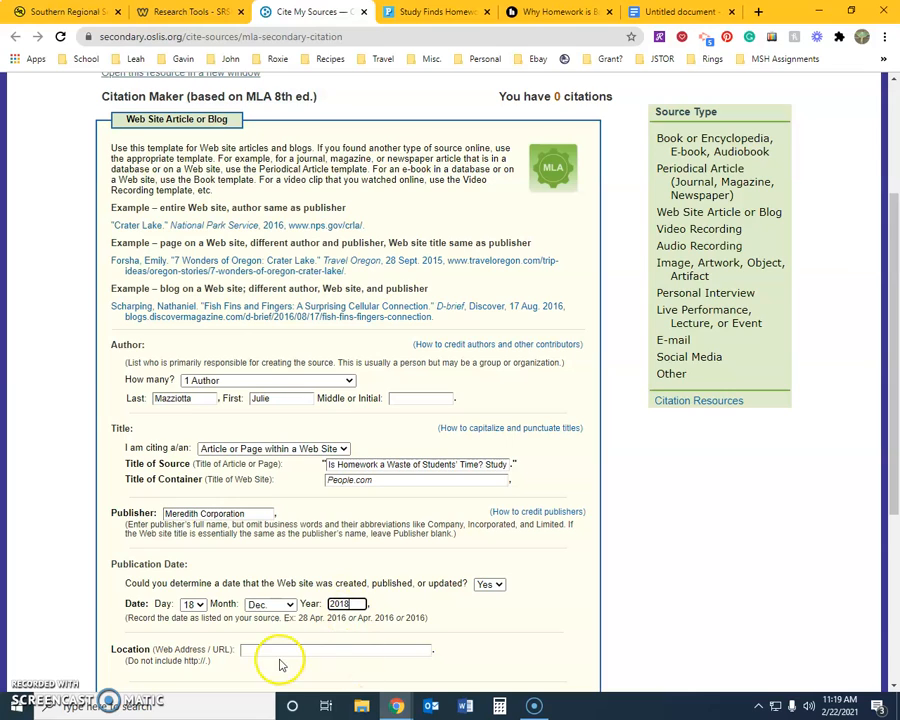
# Copy the People article's web address and paste it as the citation's Location.
pyautogui.click(130, 658)
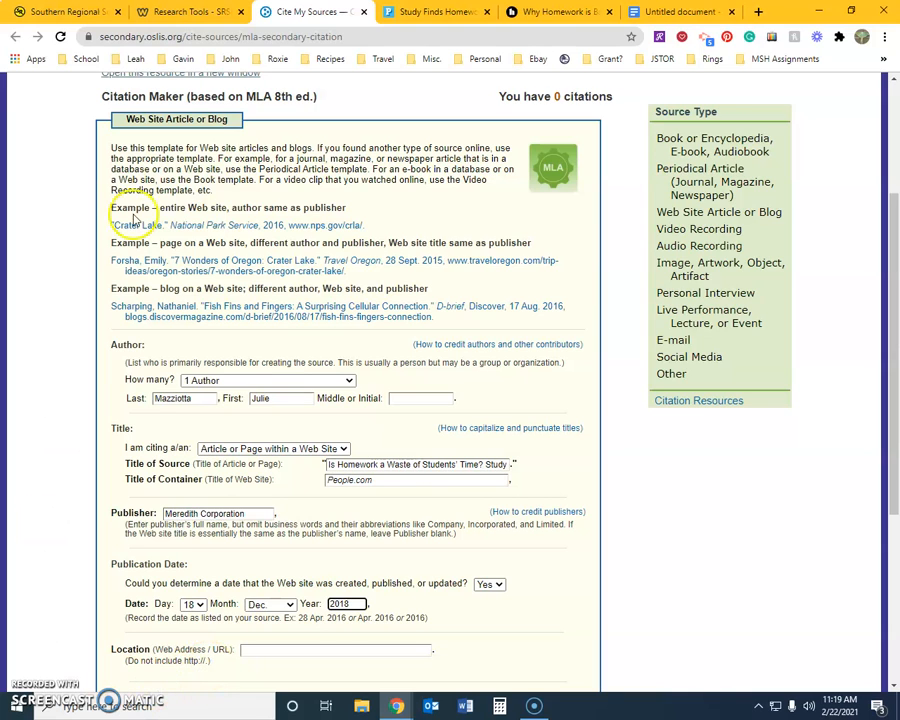
pyautogui.click(416, 14)
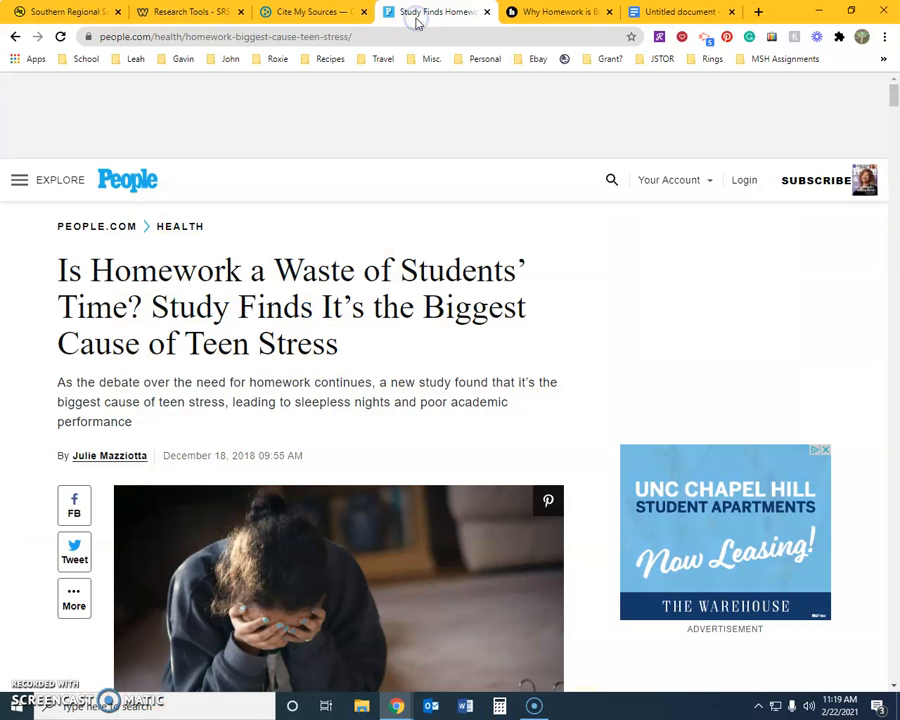
pyautogui.click(283, 38)
pyautogui.rightClick(283, 38)
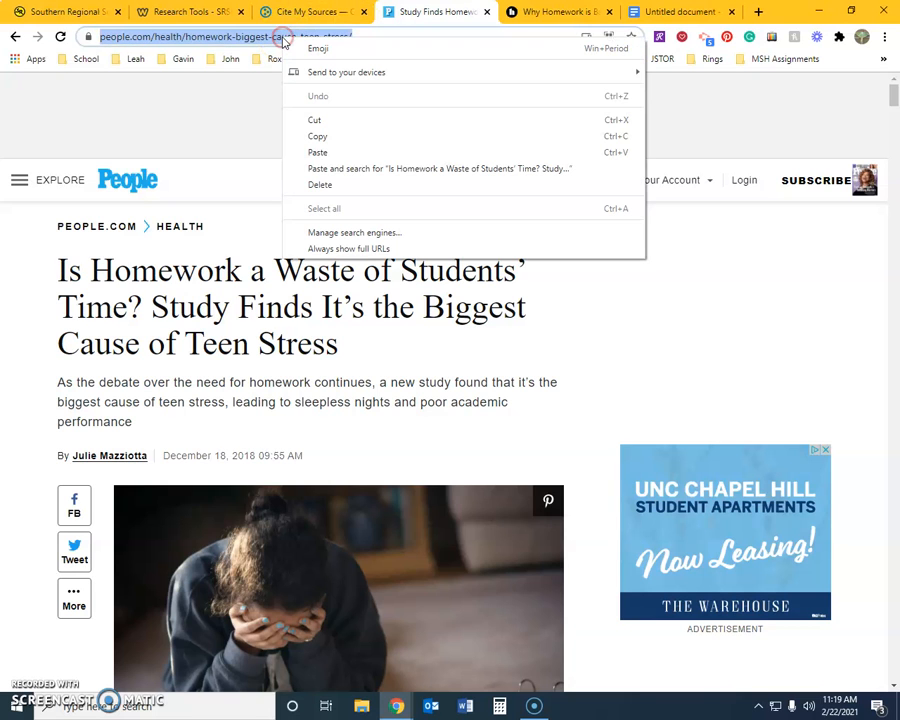
pyautogui.click(321, 139)
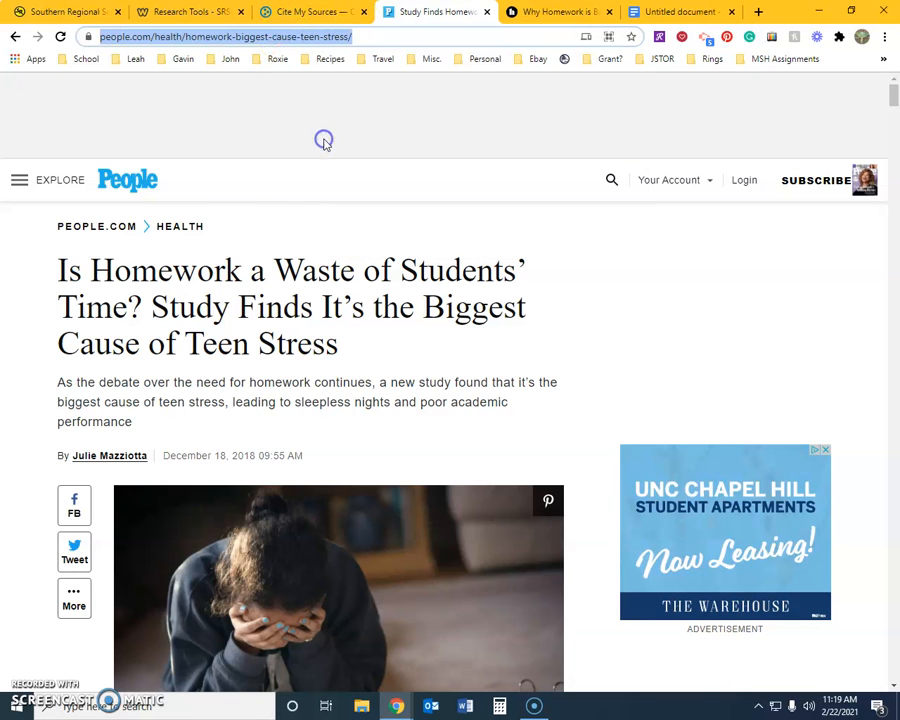
pyautogui.click(305, 12)
pyautogui.rightClick(256, 651)
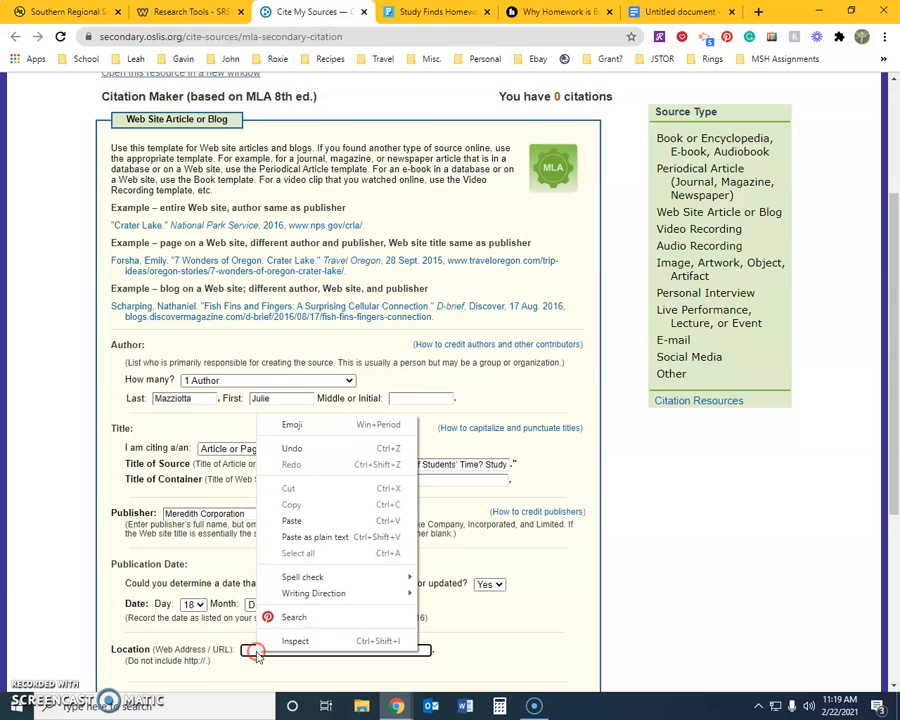
pyautogui.click(290, 518)
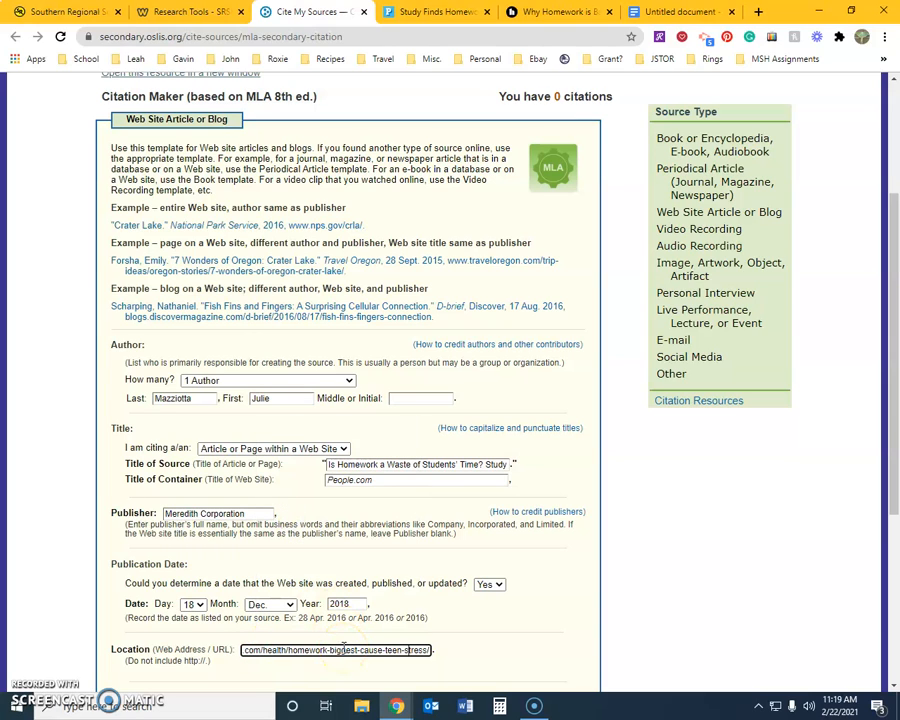
pyautogui.press('Left')
pyautogui.press('Left')
pyautogui.press('Left')
pyautogui.press('Left')
pyautogui.press('Left')
pyautogui.press('Left')
pyautogui.press('Left')
pyautogui.press('Left')
pyautogui.press('Left')
pyautogui.press('Left')
pyautogui.press('Left')
pyautogui.press('Left')
pyautogui.press('Left')
pyautogui.press('Left')
pyautogui.press('Left')
pyautogui.press('Left')
pyautogui.press('Left')
pyautogui.press('Left')
pyautogui.press('Left')
pyautogui.press('Left')
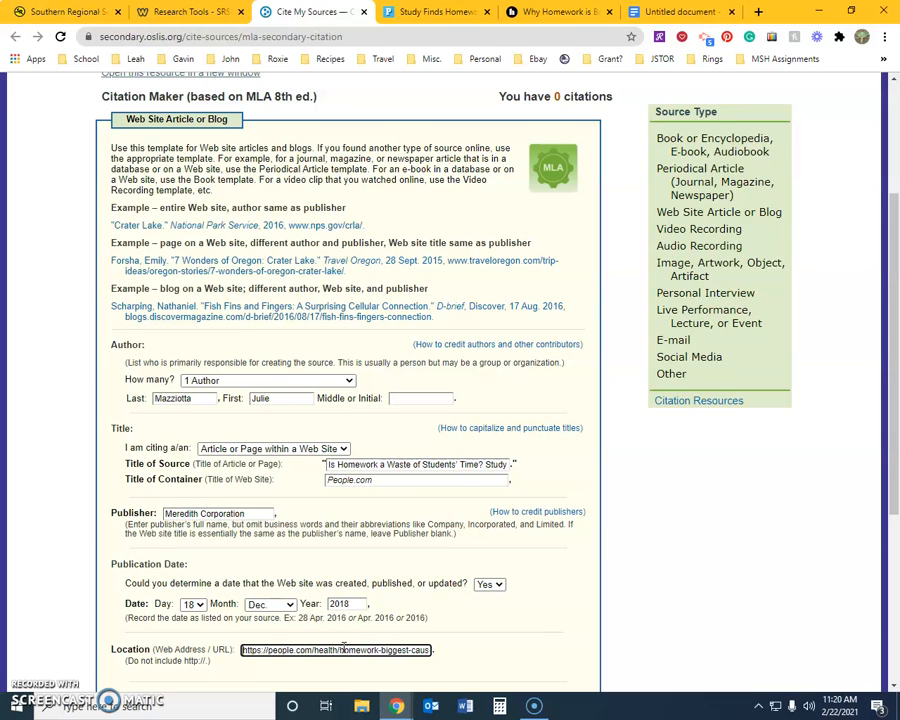
pyautogui.click(266, 650)
pyautogui.press('BackSpace')
pyautogui.press('BackSpace')
pyautogui.press('BackSpace')
pyautogui.press('BackSpace')
pyautogui.press('BackSpace')
pyautogui.press('BackSpace')
pyautogui.press('BackSpace')
pyautogui.press('BackSpace')
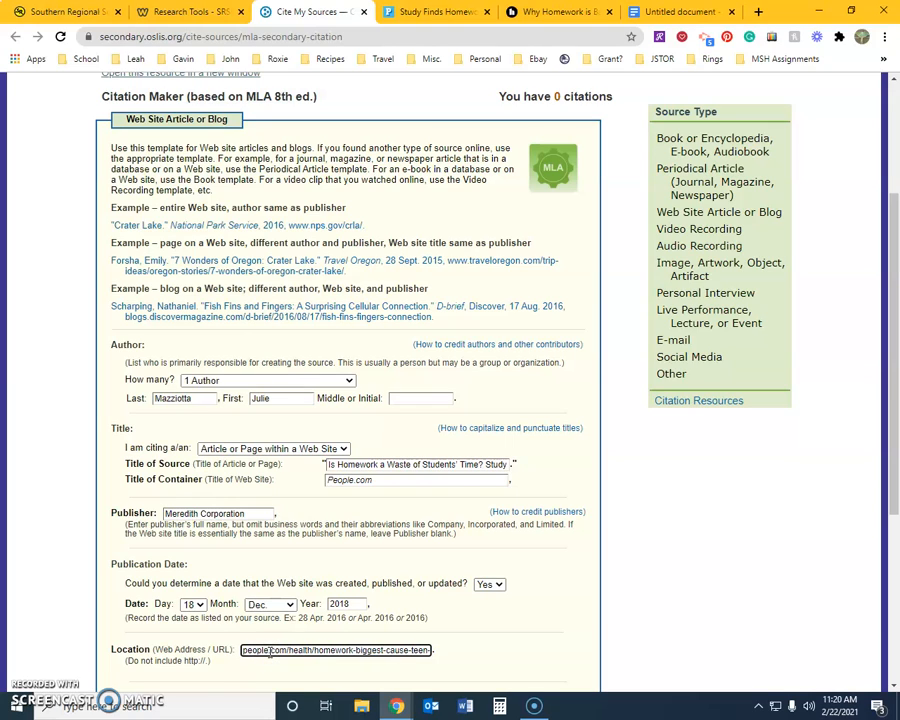
pyautogui.moveTo(184, 660); pyautogui.dragTo(203, 660)
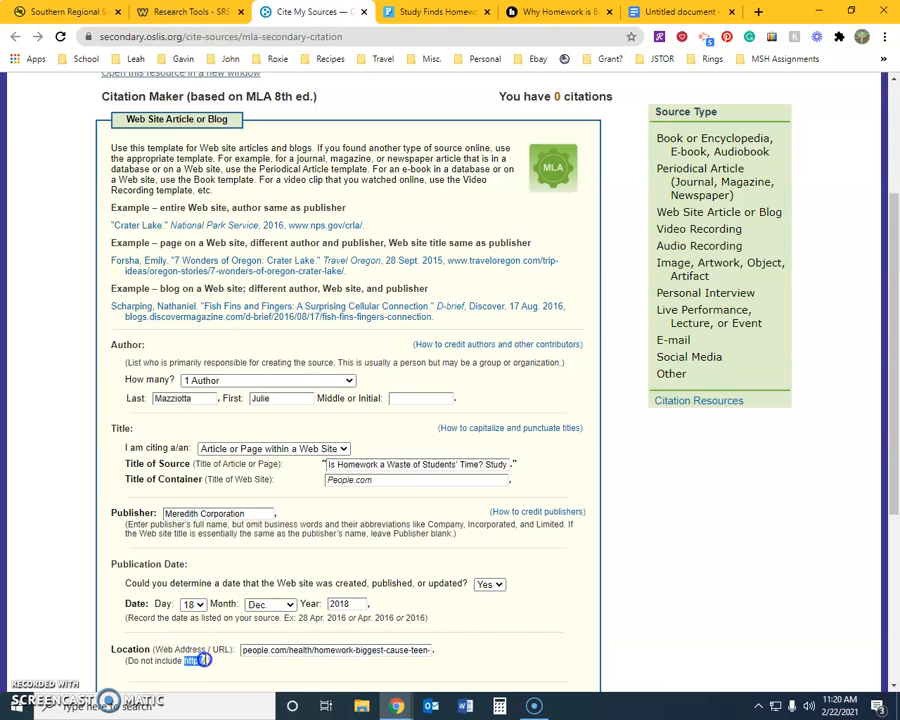
pyautogui.click(277, 670)
# Review the day, month and year entries of the publication date.
pyautogui.click(280, 605)
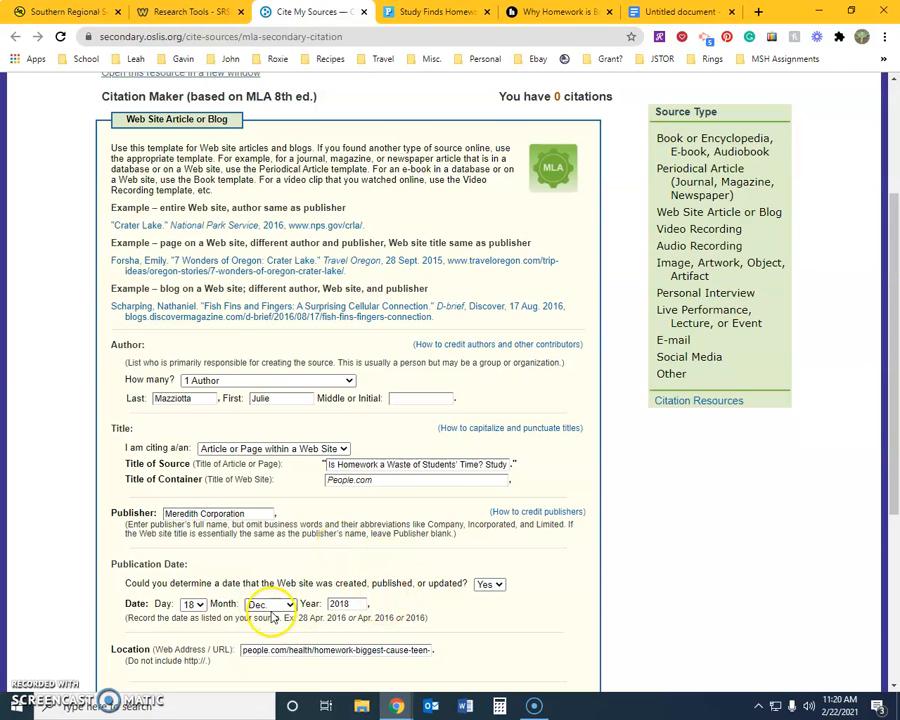
pyautogui.click(339, 606)
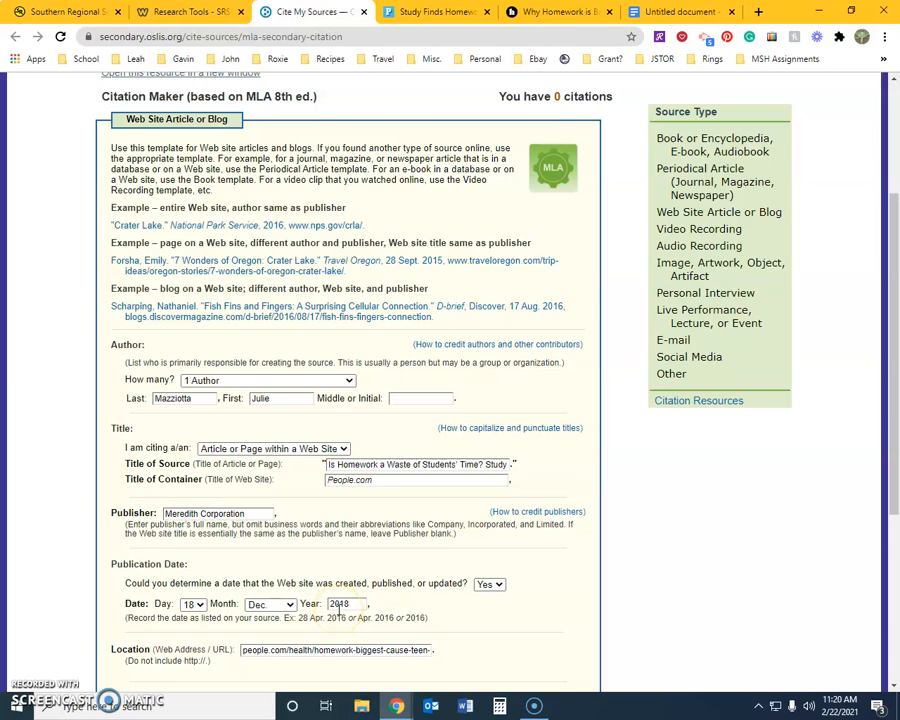
pyautogui.click(192, 605)
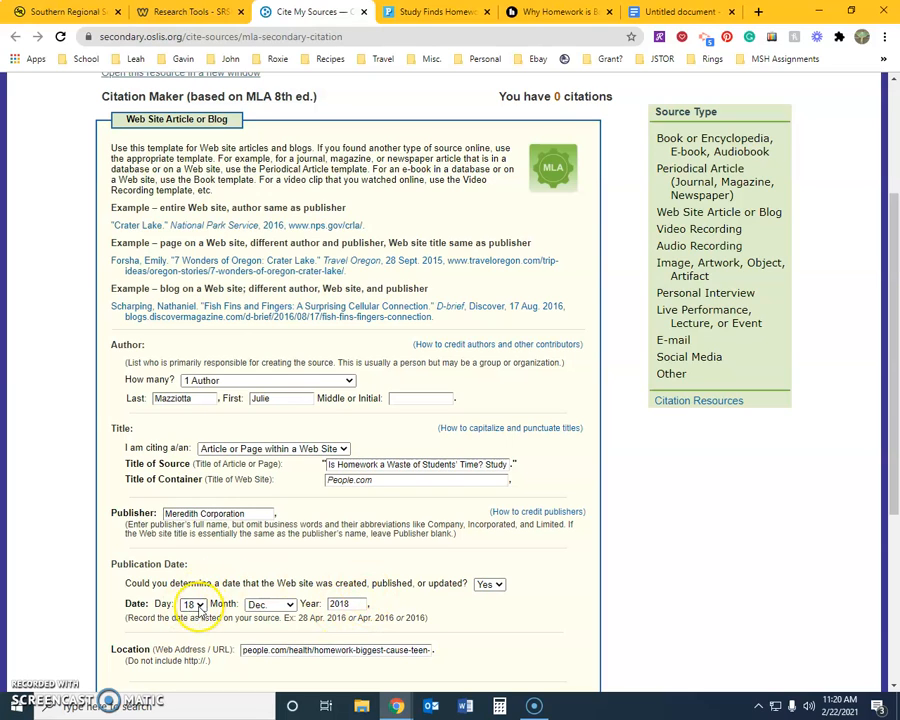
pyautogui.click(274, 605)
pyautogui.click(342, 604)
pyautogui.click(268, 605)
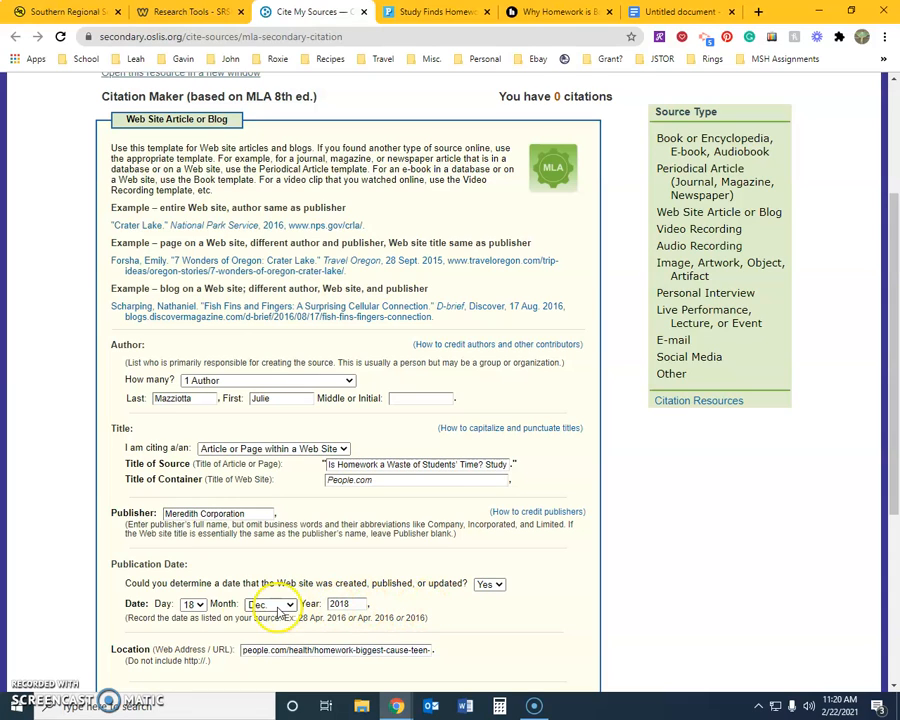
pyautogui.click(335, 606)
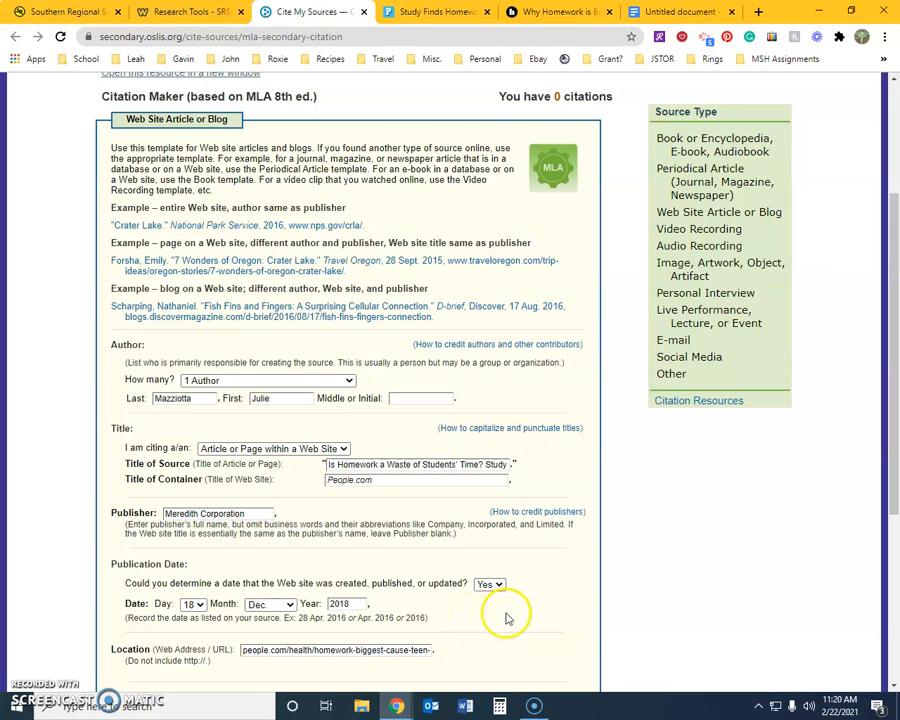
# Create the citation from the completed form and copy the generated citation.
pyautogui.scroll(-3, 504, 614)
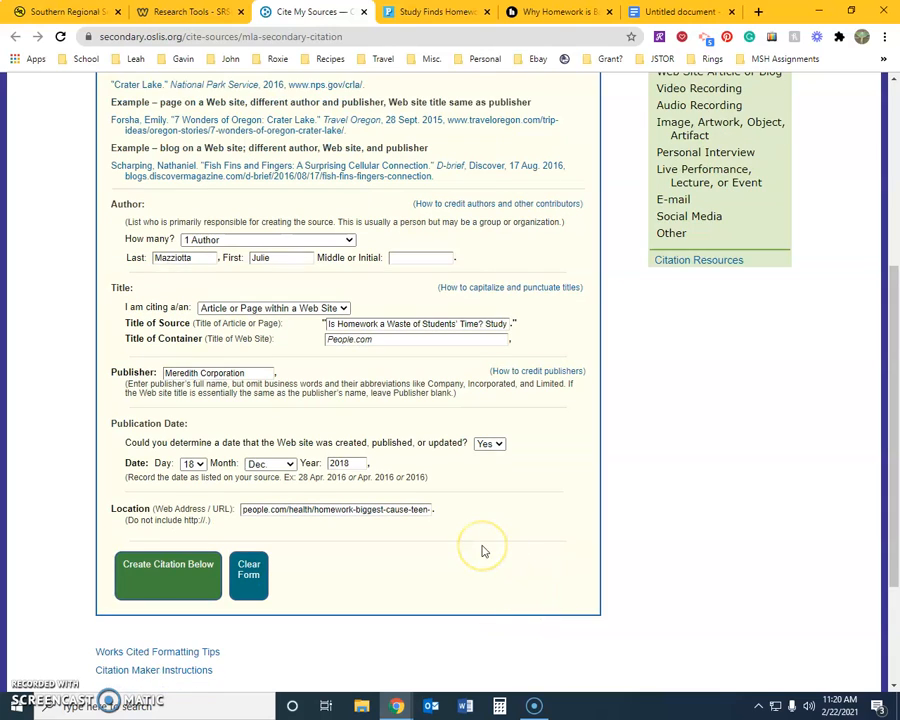
pyautogui.click(175, 570)
pyautogui.scroll(-3, 730, 566)
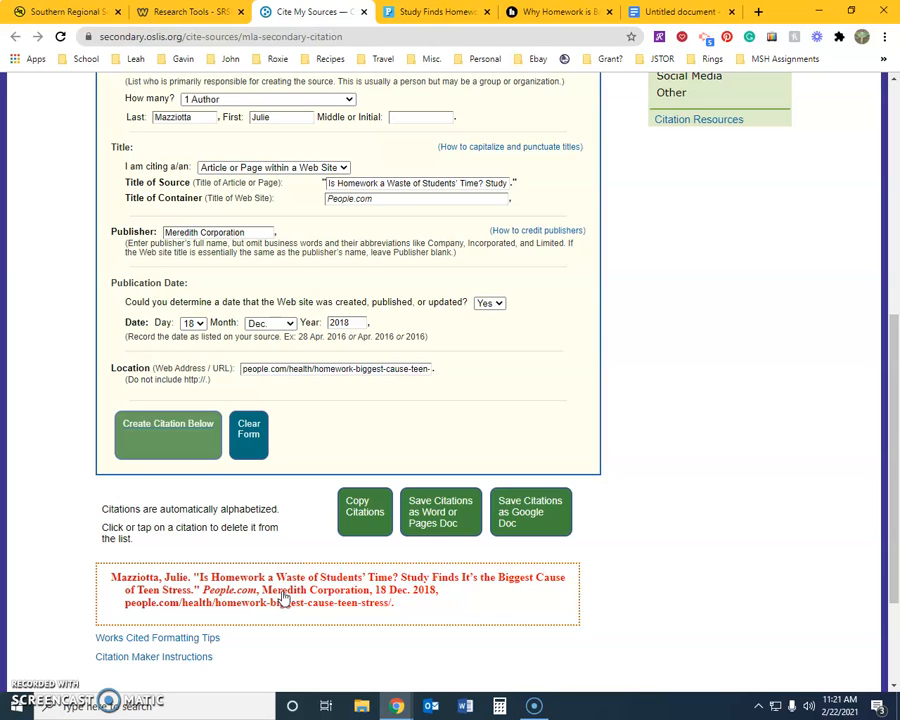
pyautogui.click(350, 505)
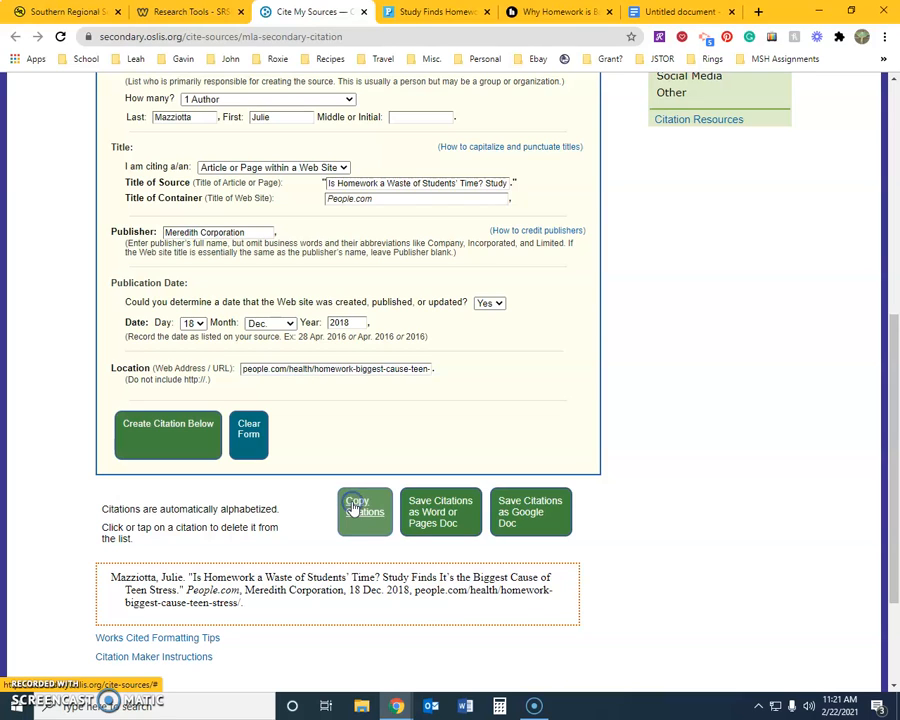
pyautogui.click(259, 200)
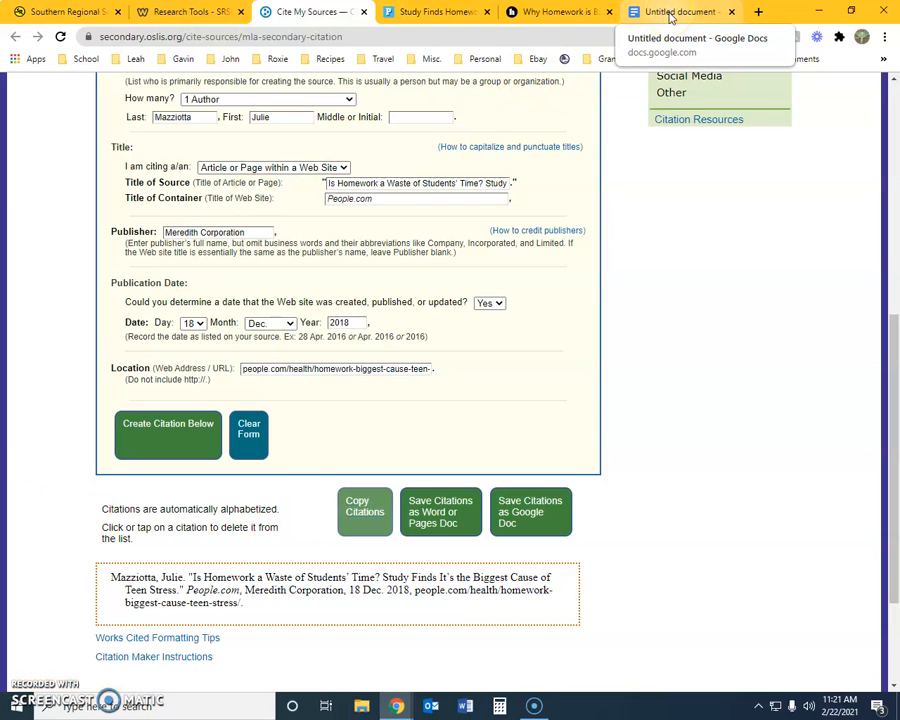
# Switch to the untitled Google Docs document and add the centered heading "Works Cited" on its first line.
pyautogui.click(671, 13)
pyautogui.click(463, 235)
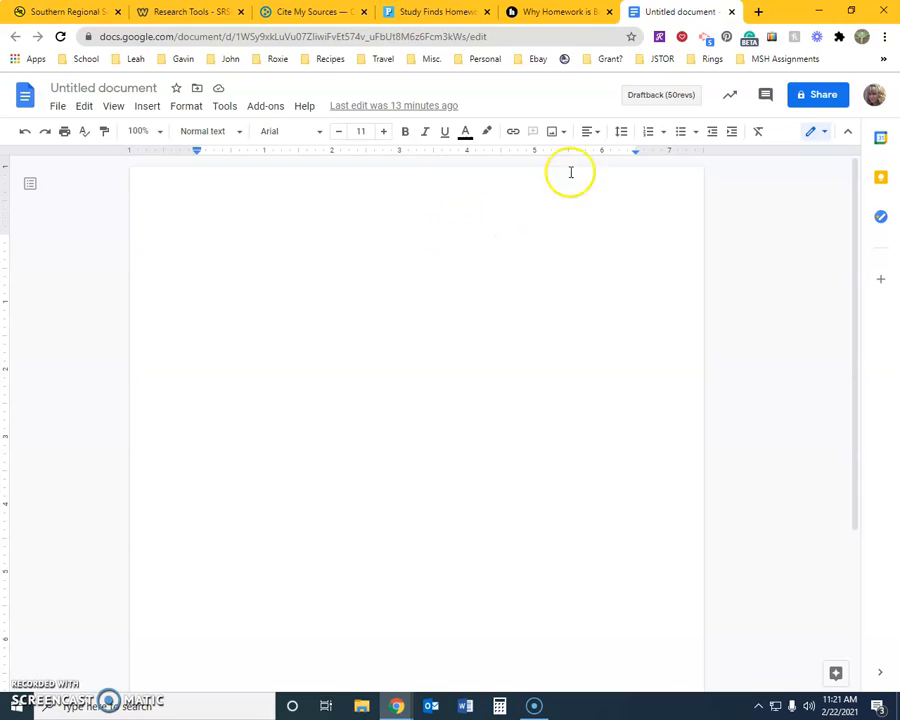
pyautogui.click(594, 131)
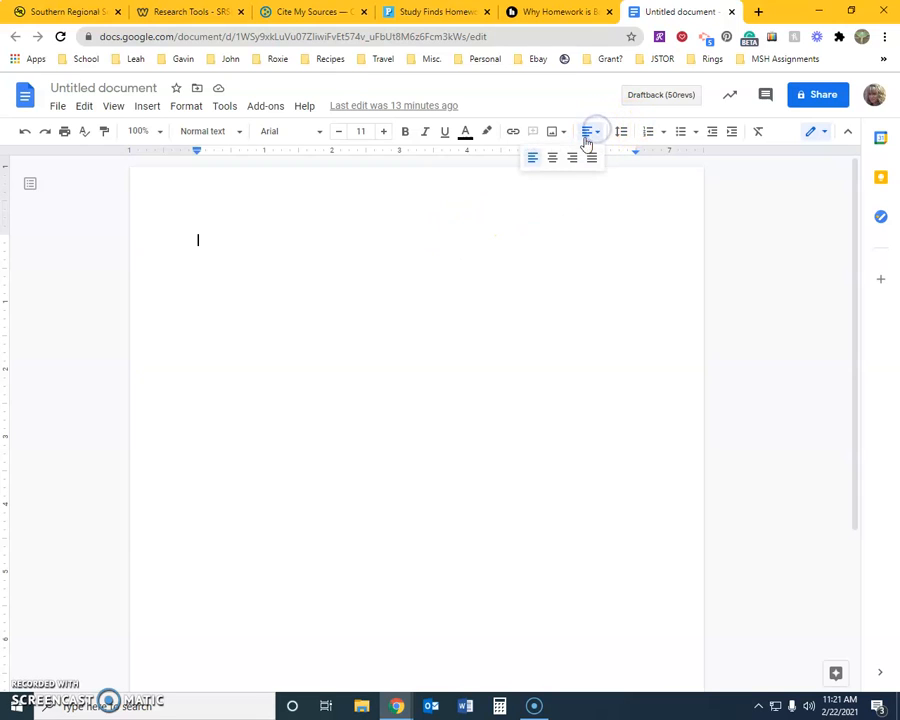
pyautogui.click(551, 160)
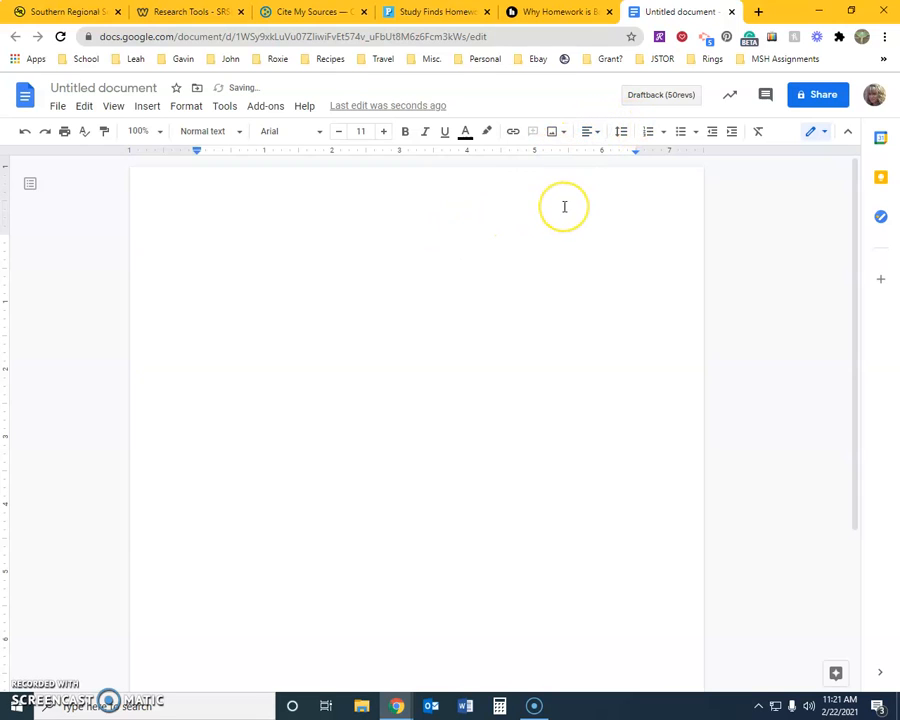
pyautogui.write('Works Cited')
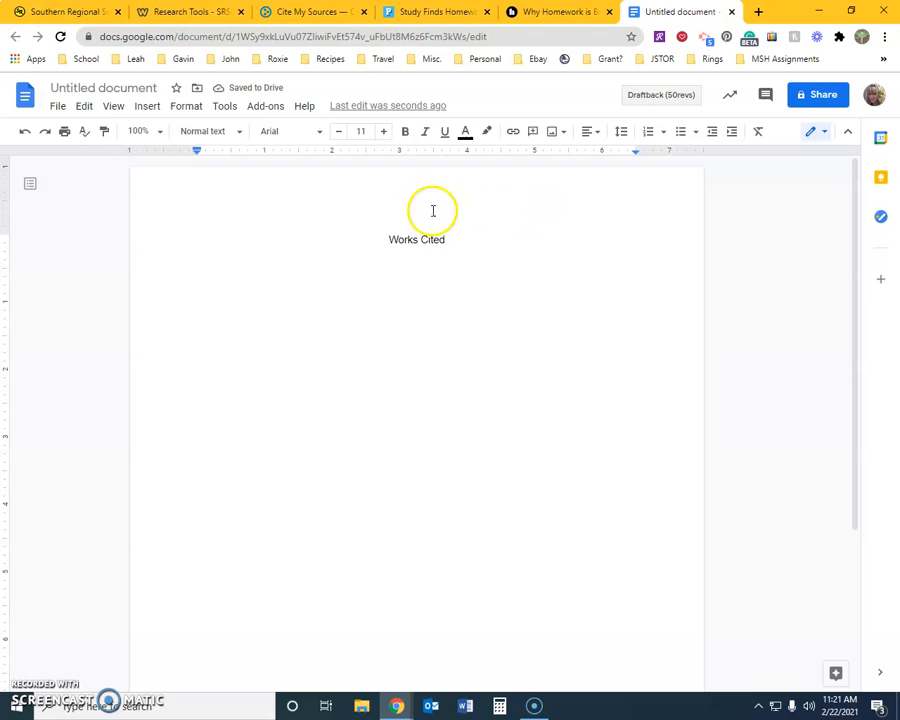
# Format the Works Cited heading in 12-point Times New Roman with double line spacing.
pyautogui.click(389, 239)
pyautogui.moveTo(389, 239); pyautogui.dragTo(458, 238)
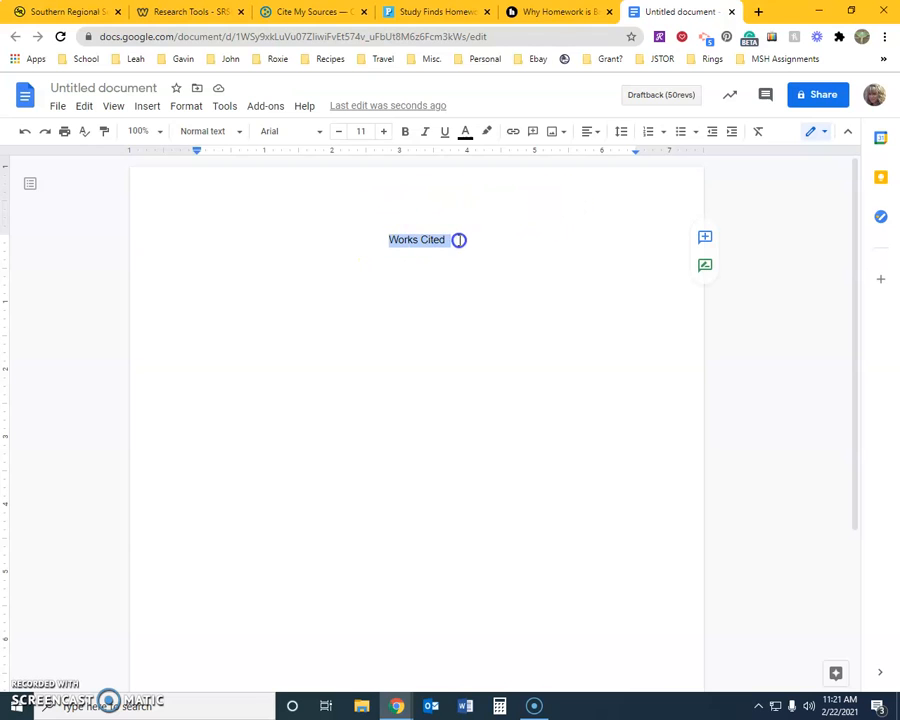
pyautogui.click(321, 134)
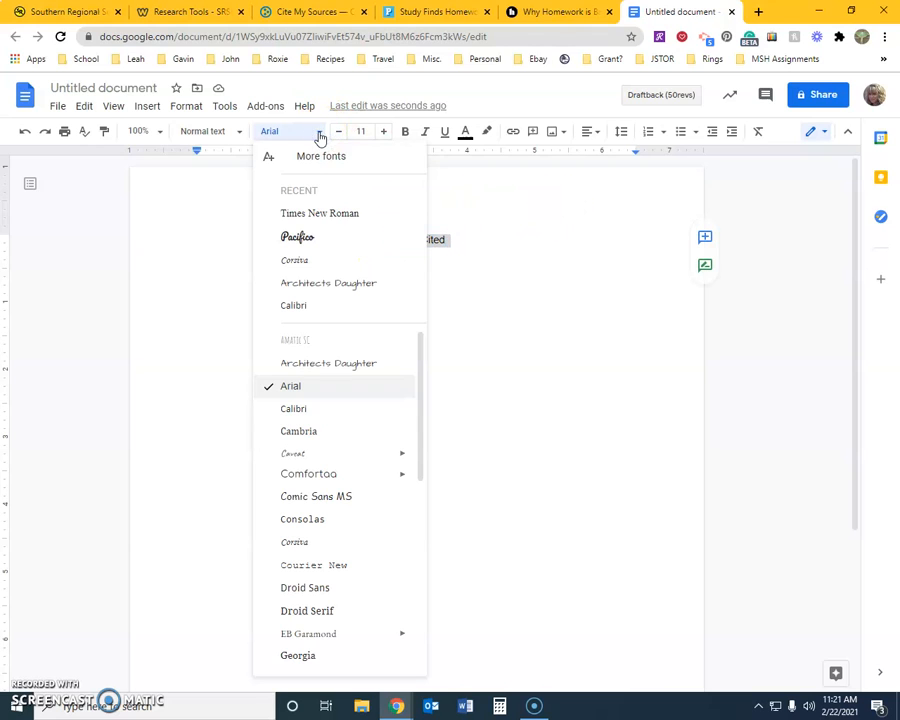
pyautogui.click(321, 211)
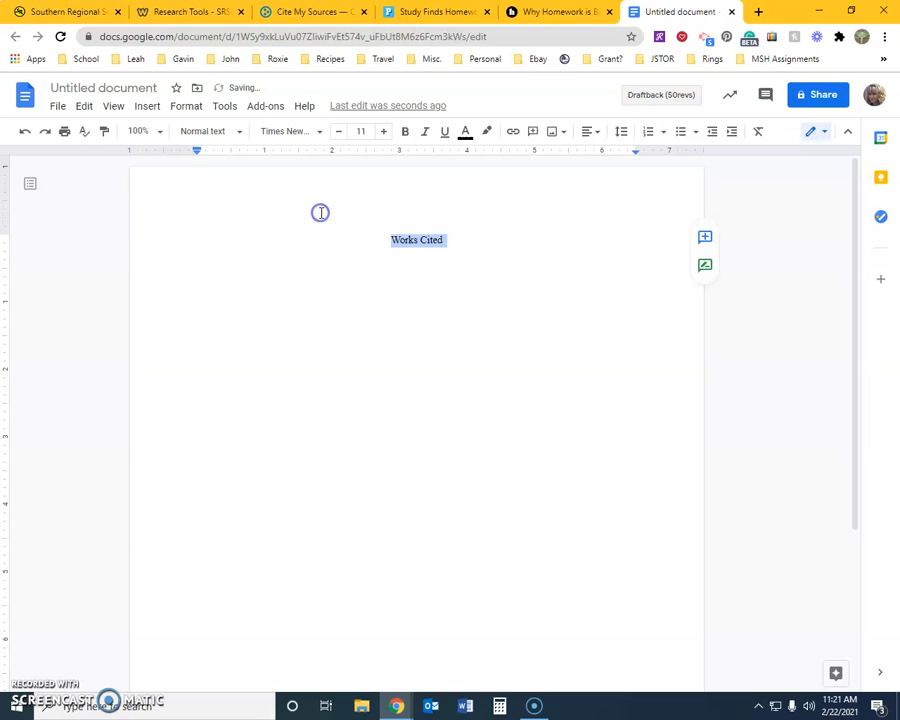
pyautogui.click(384, 134)
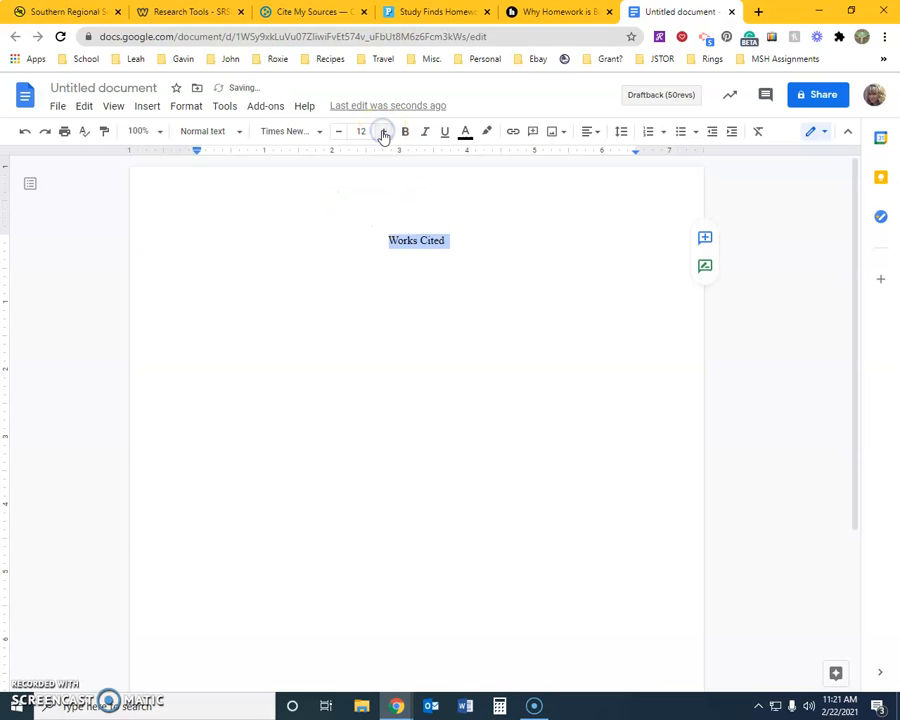
pyautogui.click(622, 132)
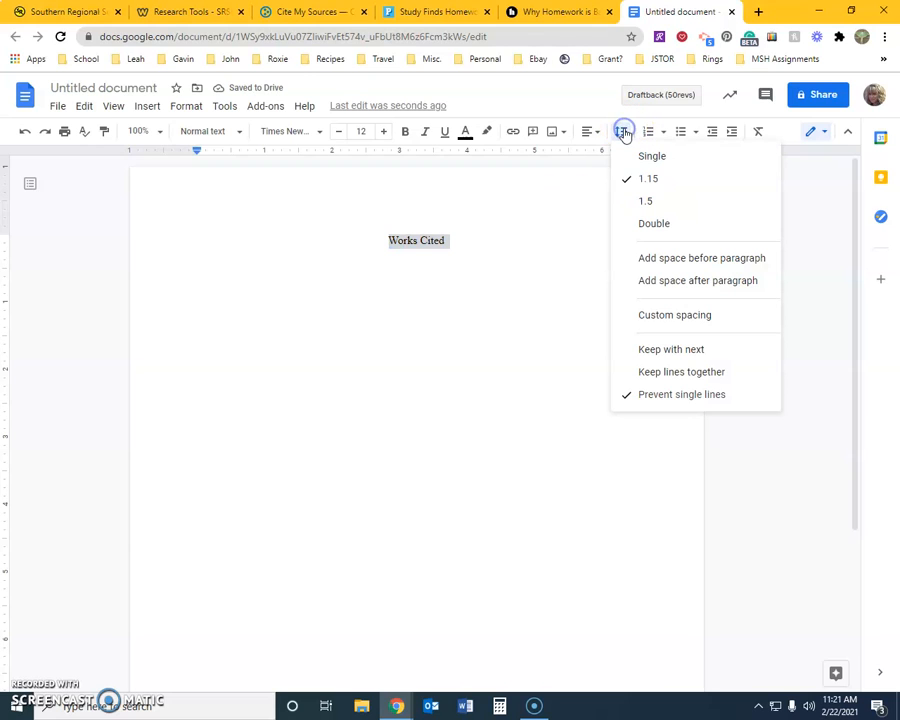
pyautogui.click(654, 224)
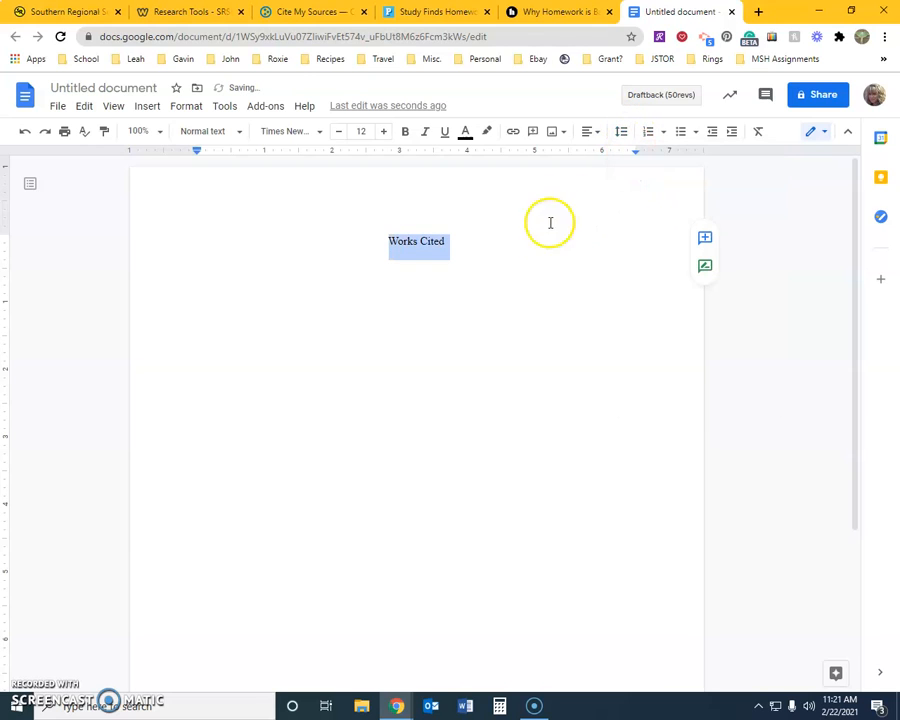
# Start a left-aligned line below the Works Cited heading and paste the copied citation there.
pyautogui.click(446, 241)
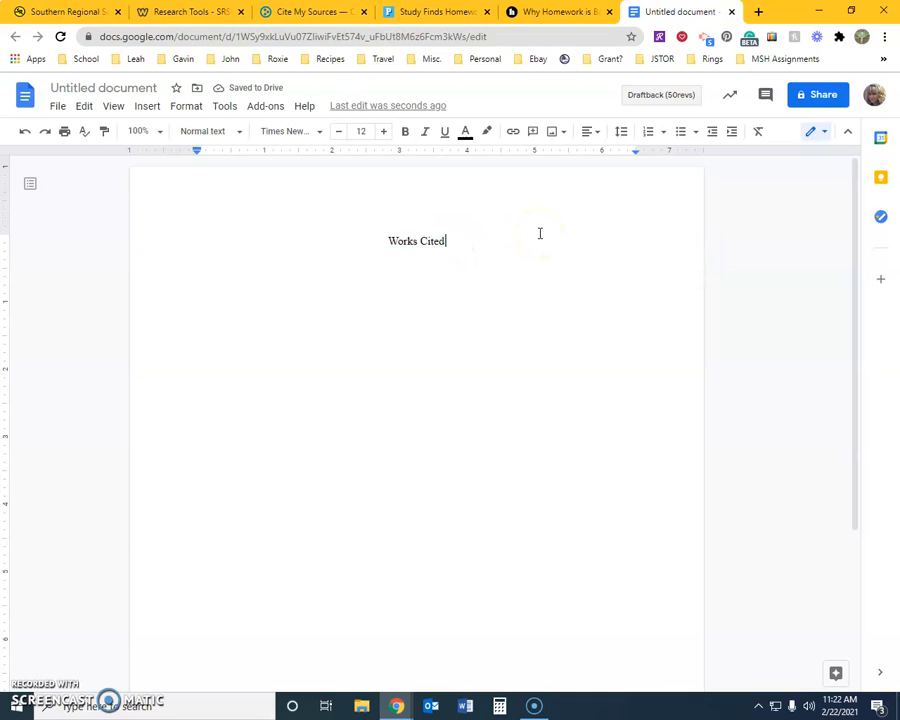
pyautogui.press('Return')
pyautogui.click(599, 132)
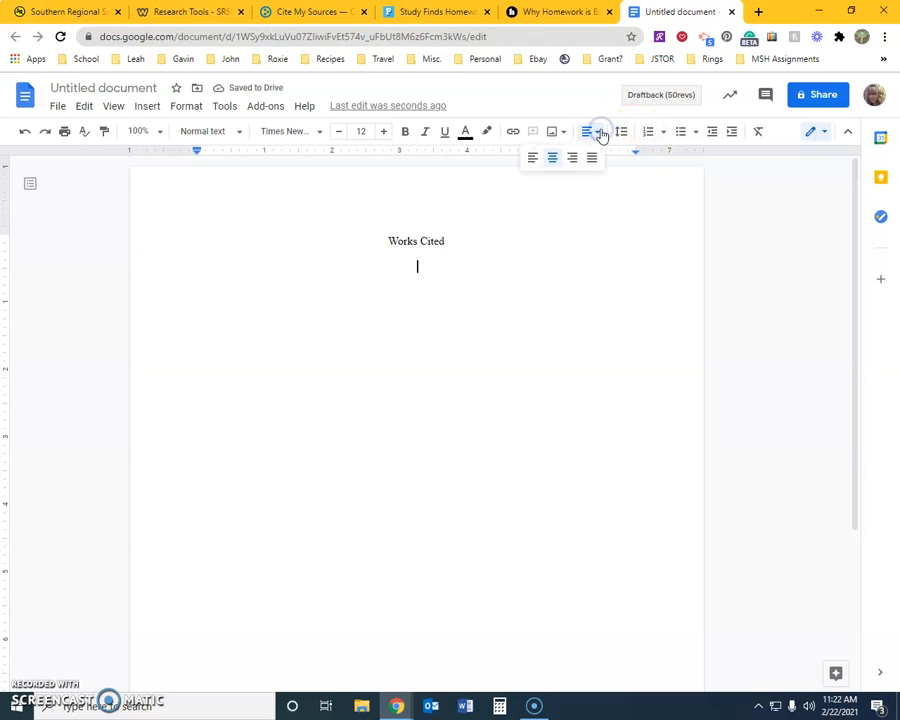
pyautogui.click(532, 157)
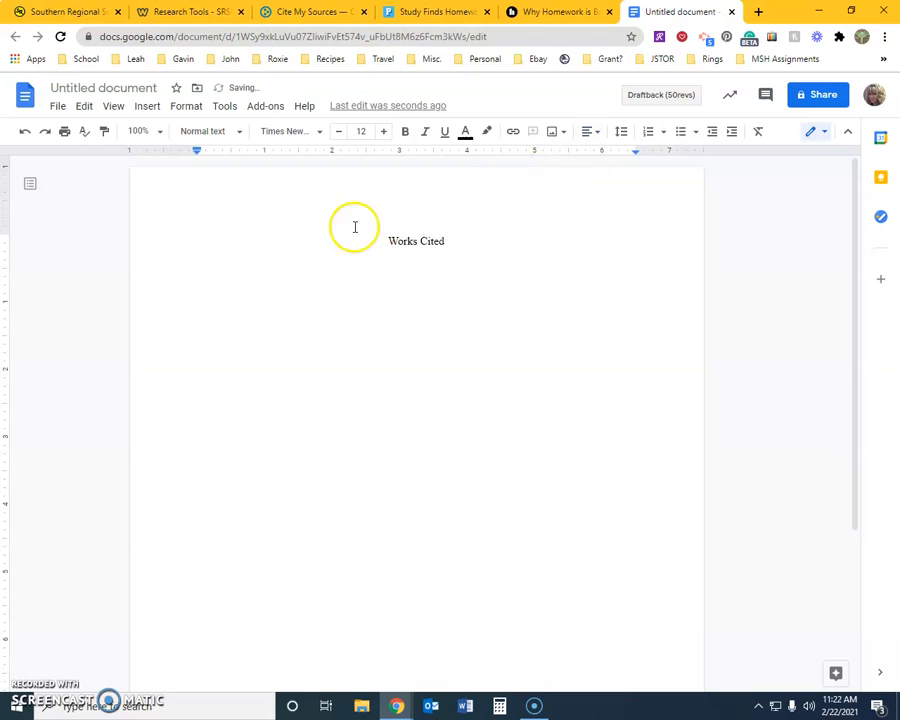
pyautogui.rightClick(200, 266)
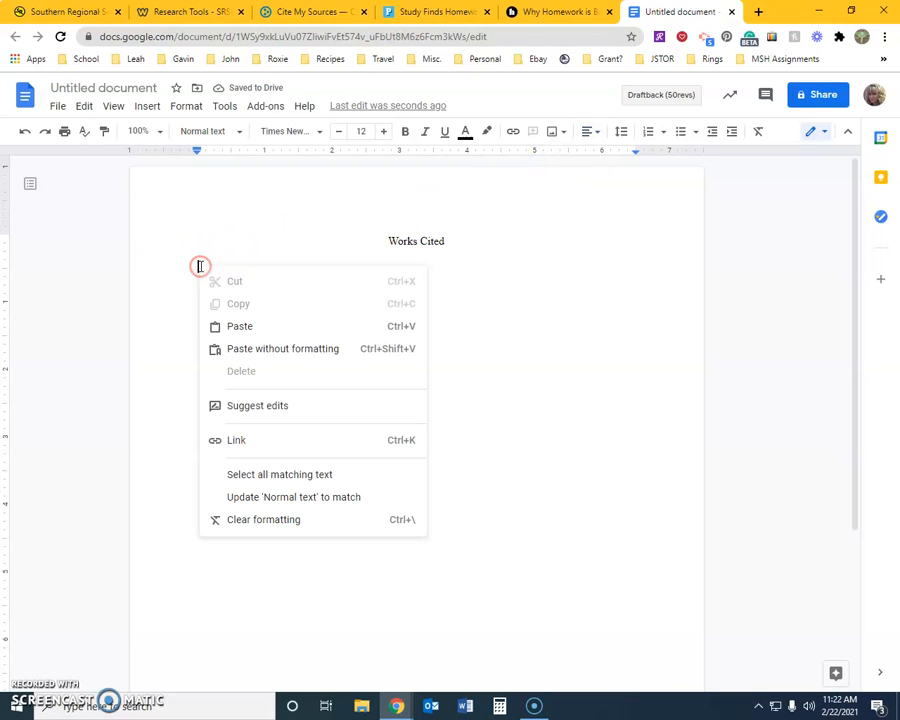
pyautogui.click(238, 330)
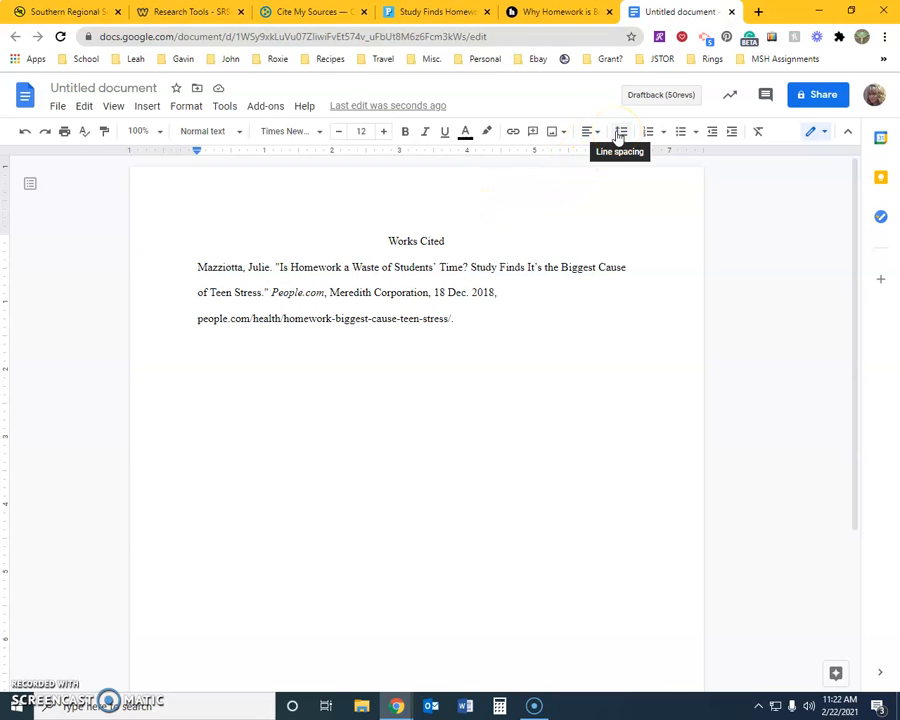
pyautogui.click(518, 342)
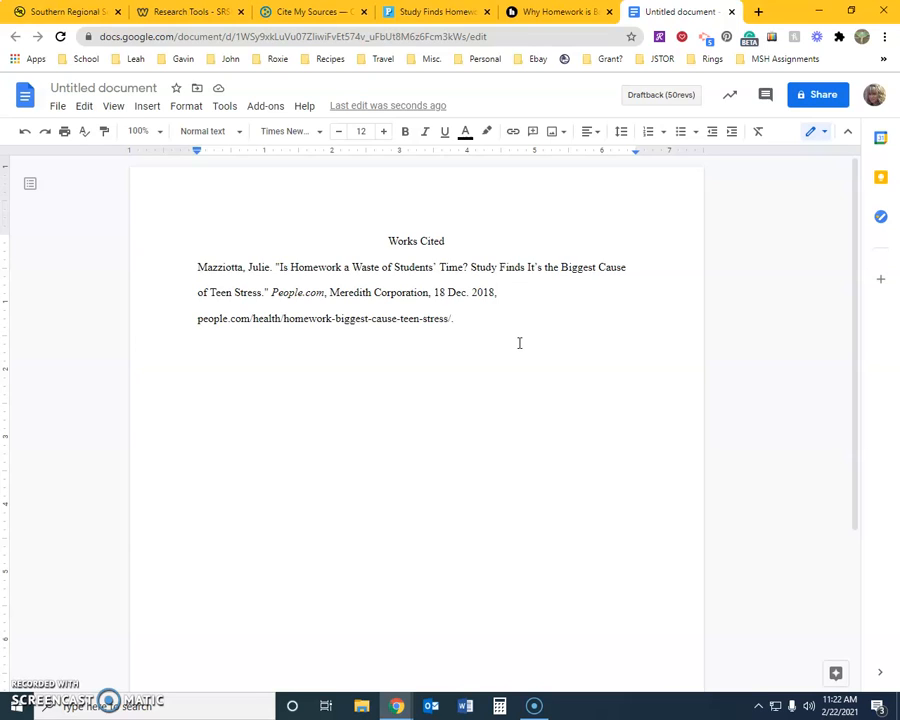
# Copy the pasted citation and give it a 0.5-inch hanging indent, with its first line kept at the page margin.
pyautogui.click(201, 293)
pyautogui.moveTo(197, 266); pyautogui.dragTo(488, 331)
pyautogui.hotkey('ctrl', 'c')
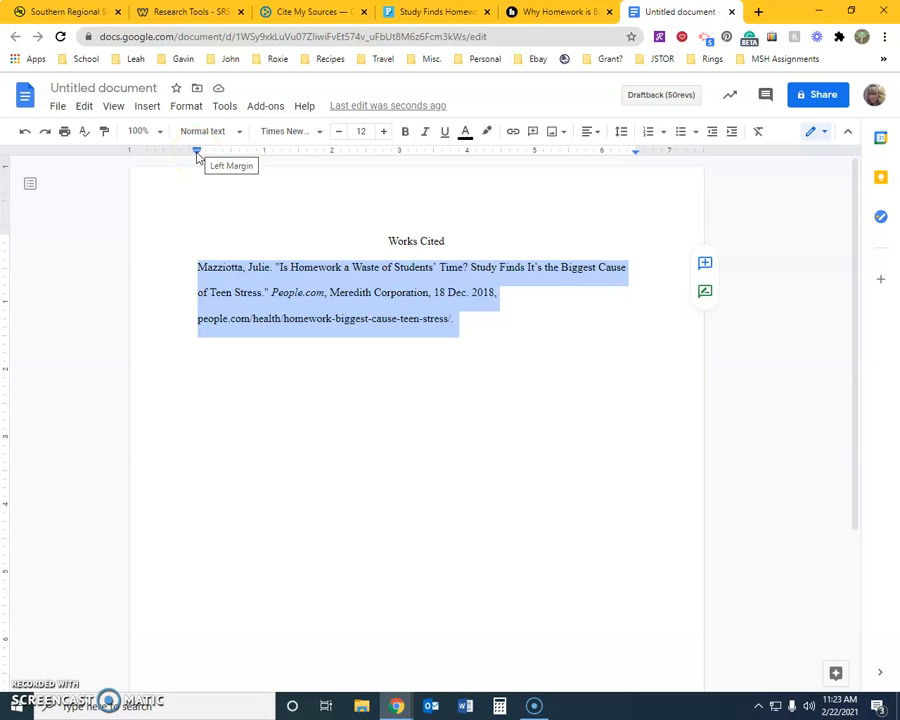
pyautogui.moveTo(197, 154); pyautogui.dragTo(230, 157)
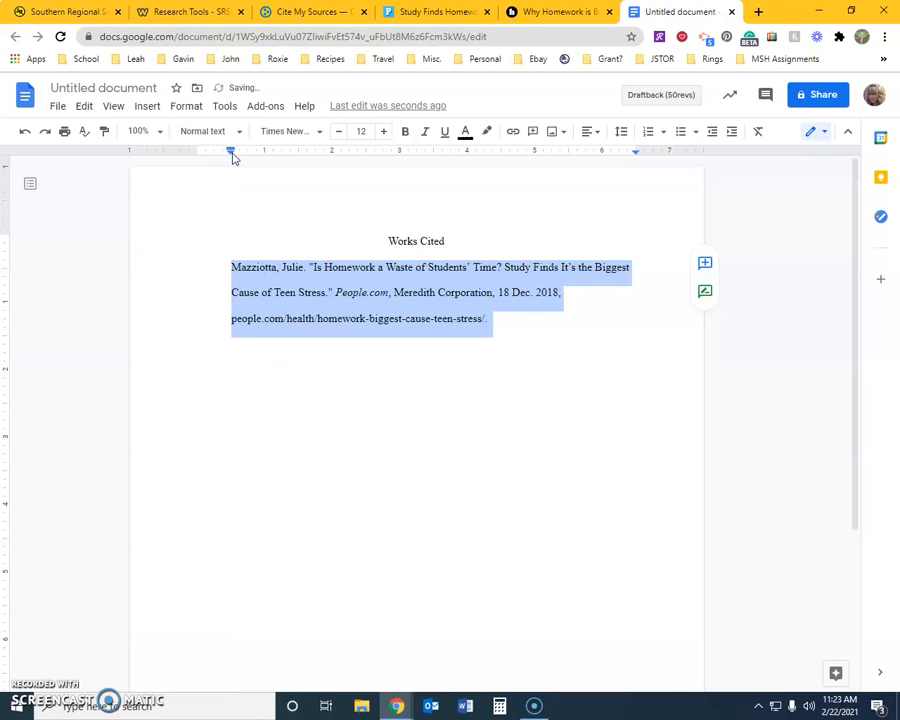
pyautogui.moveTo(231, 152); pyautogui.dragTo(198, 146)
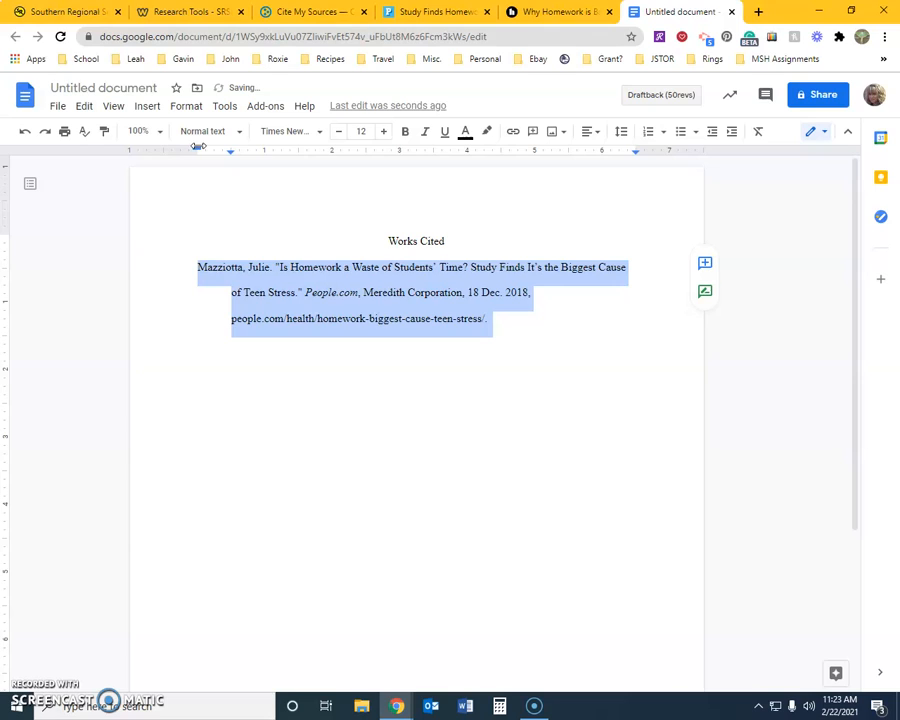
pyautogui.click(581, 368)
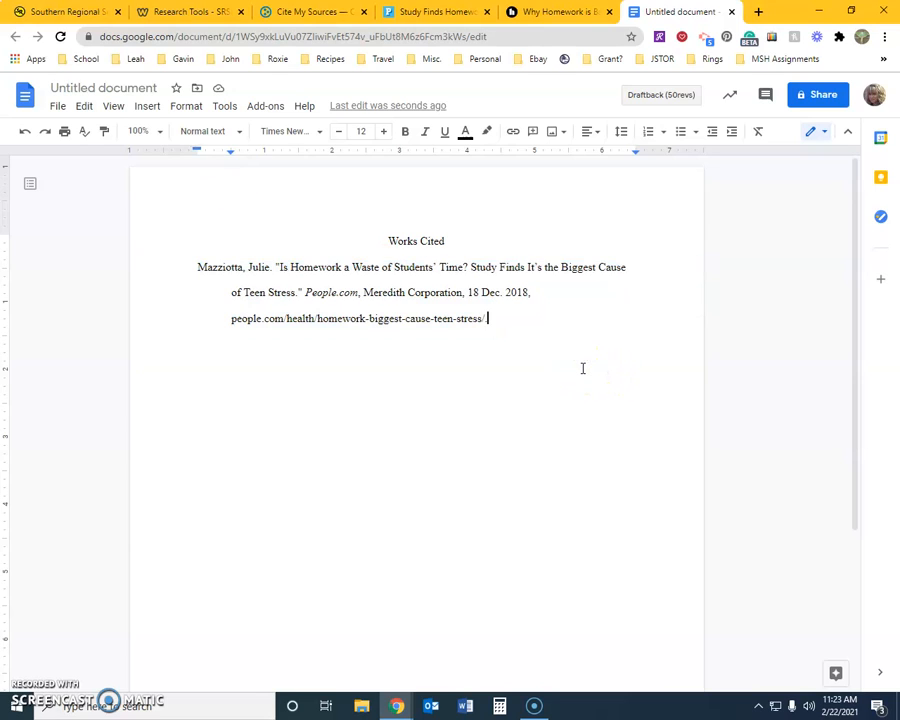
# Add a new line after the citation and paste a second copy of the citation there.
pyautogui.click(233, 292)
pyautogui.click(236, 321)
pyautogui.click(399, 334)
pyautogui.write('.')
pyautogui.press('Return')
pyautogui.rightClick(200, 344)
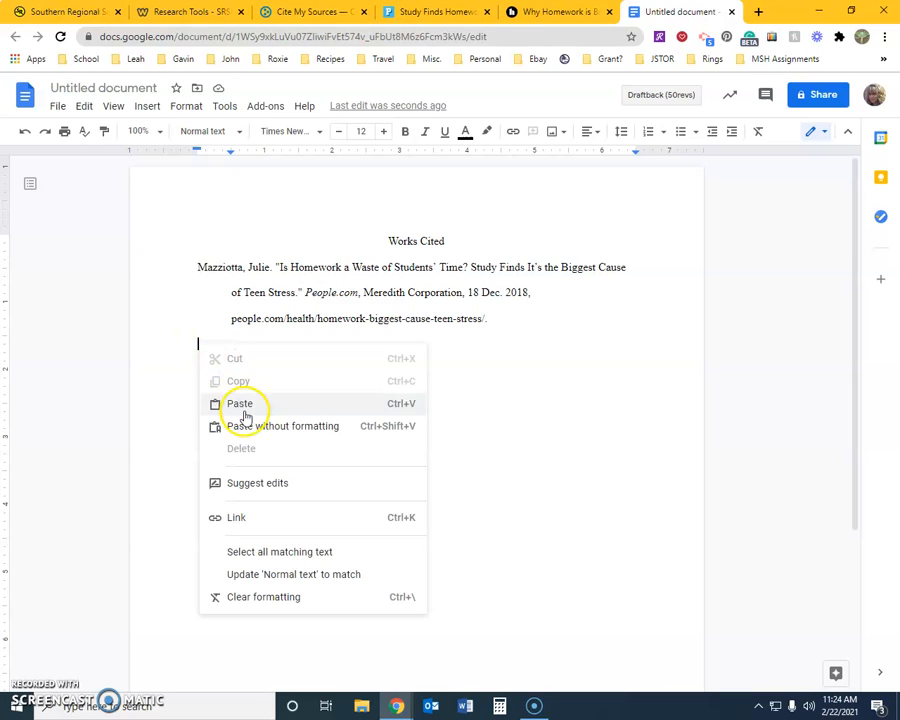
pyautogui.click(241, 404)
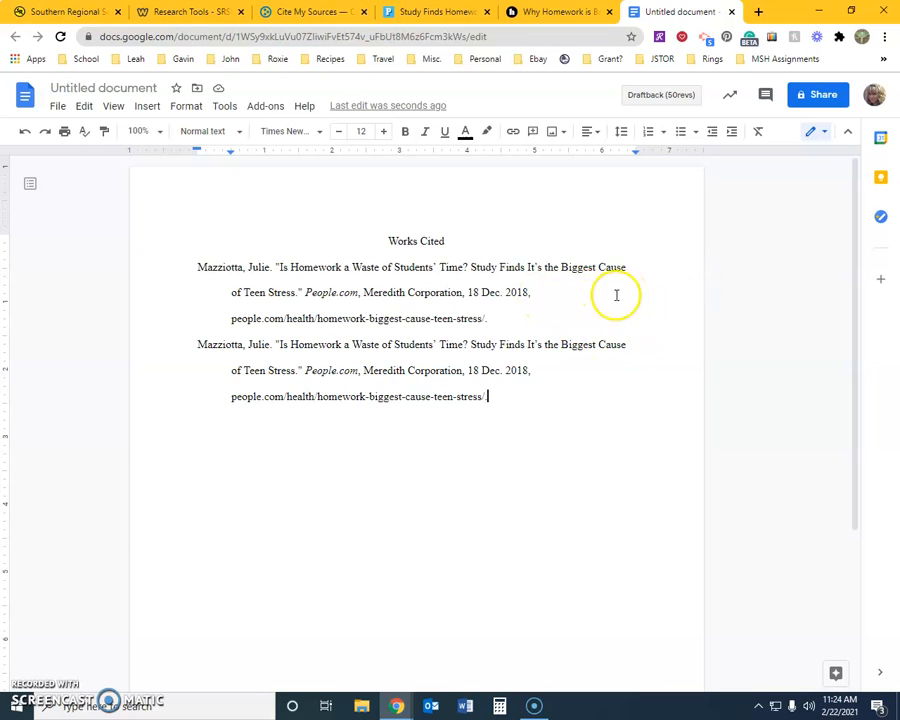
# Break the web address after people.com/health/ in both citations so its first part fills the line above.
pyautogui.click(314, 318)
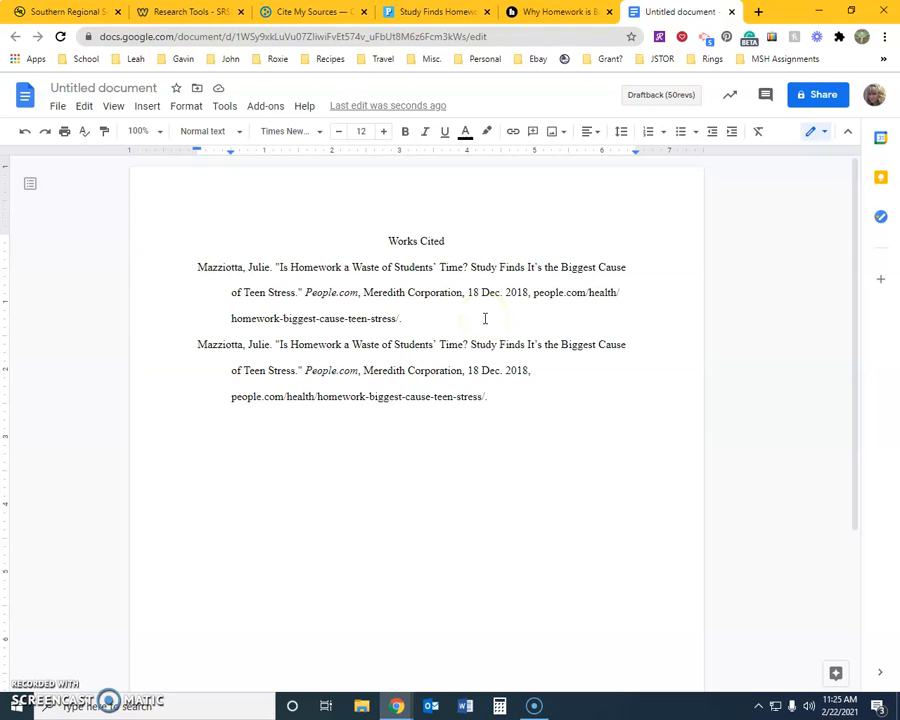
pyautogui.click(315, 396)
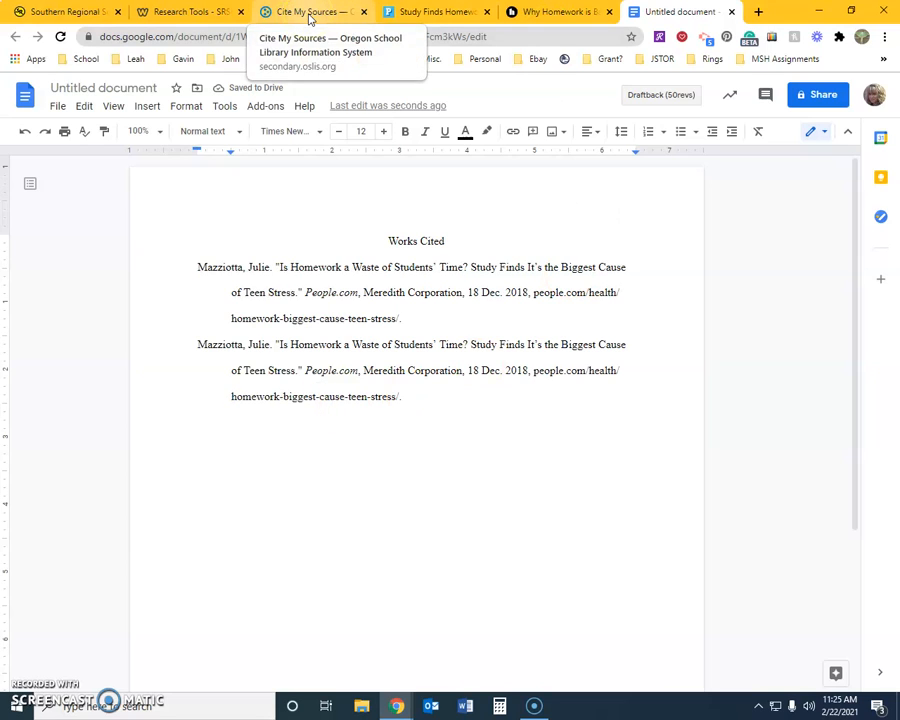
# Return to the OSLIS Citation Maker, delete the finished citation from its list and clear the form.
pyautogui.click(310, 12)
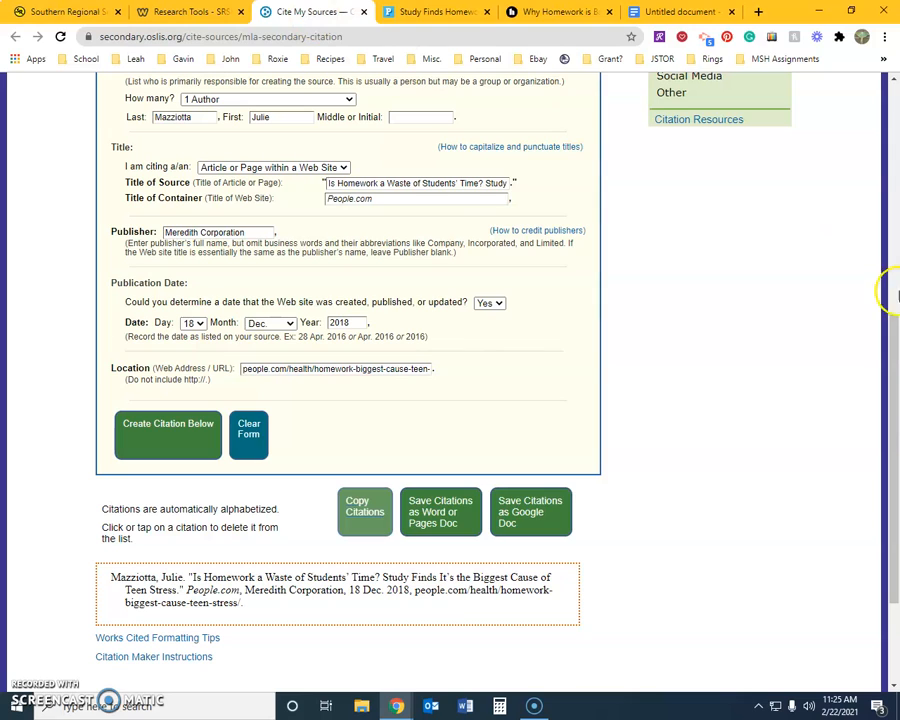
pyautogui.click(347, 595)
pyautogui.click(378, 541)
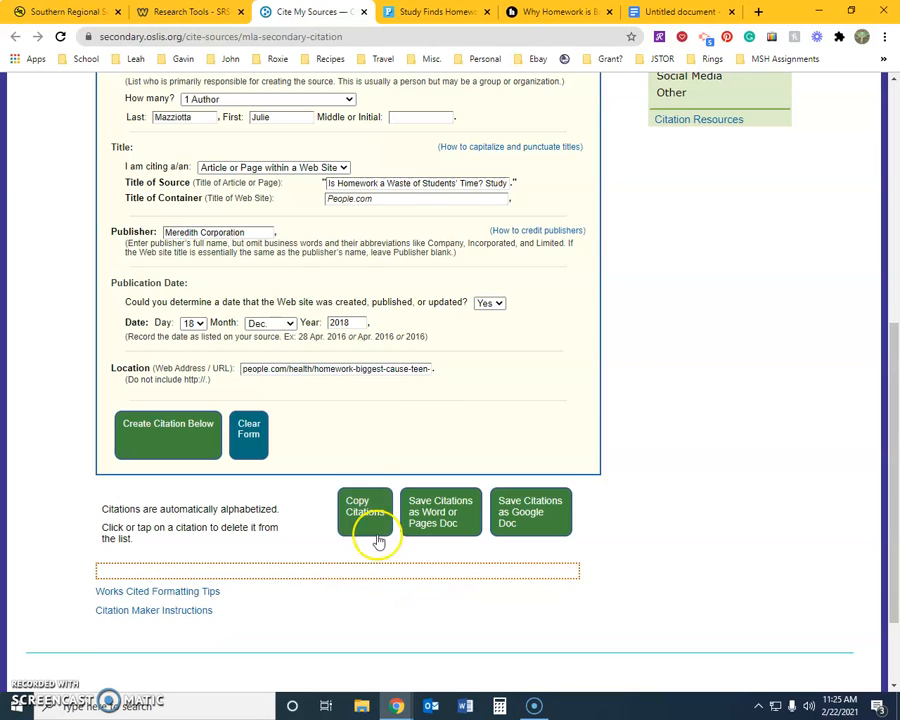
pyautogui.click(249, 428)
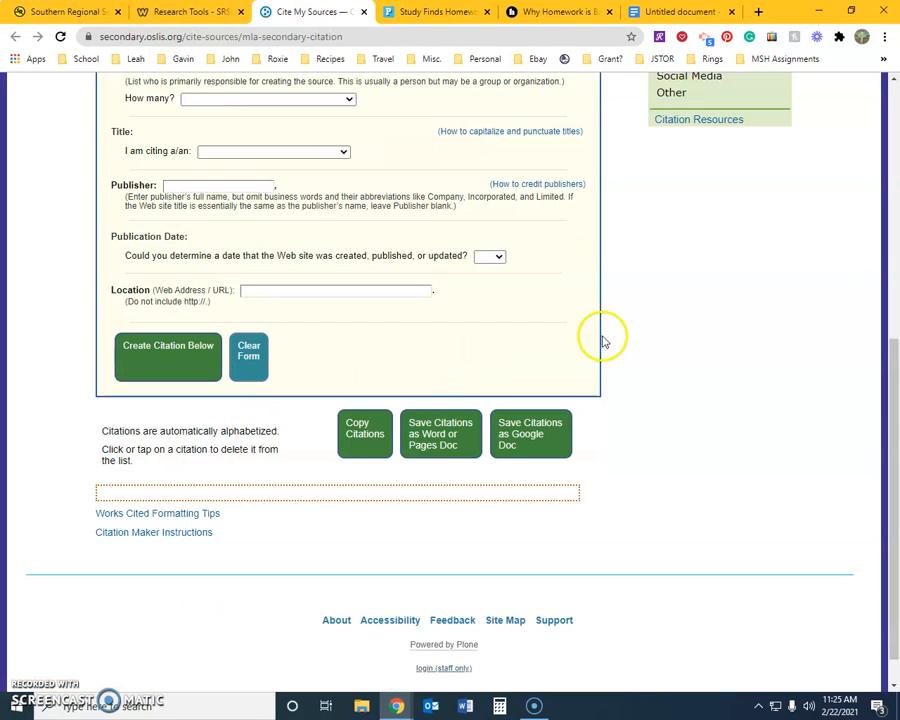
pyautogui.scroll(3, 605, 350)
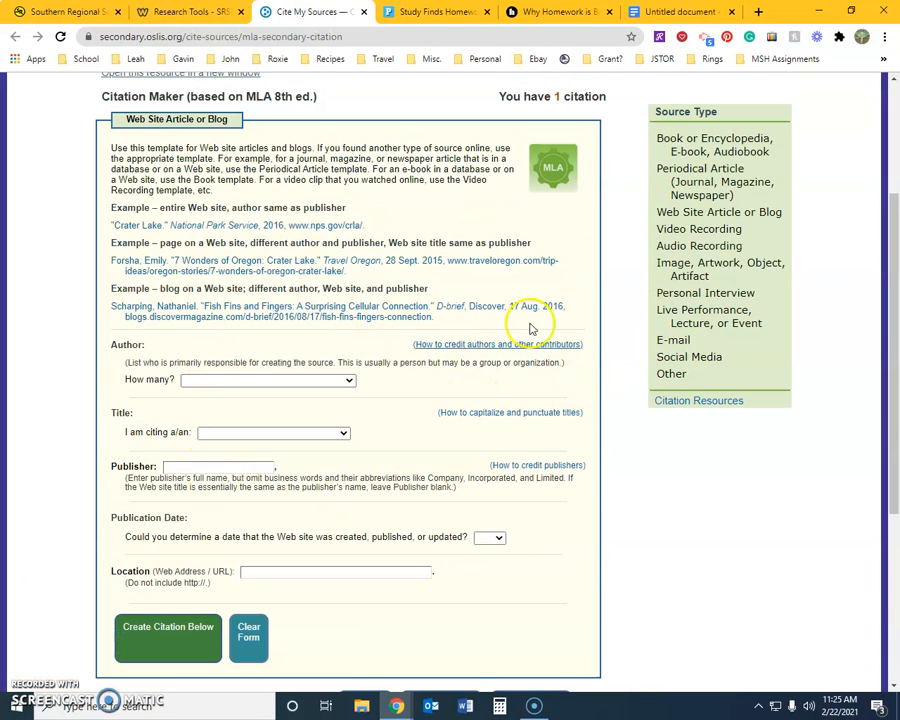
# Look over the Healthline homework article, and set the new citation's type to Article or Page within a Web Site.
pyautogui.click(558, 14)
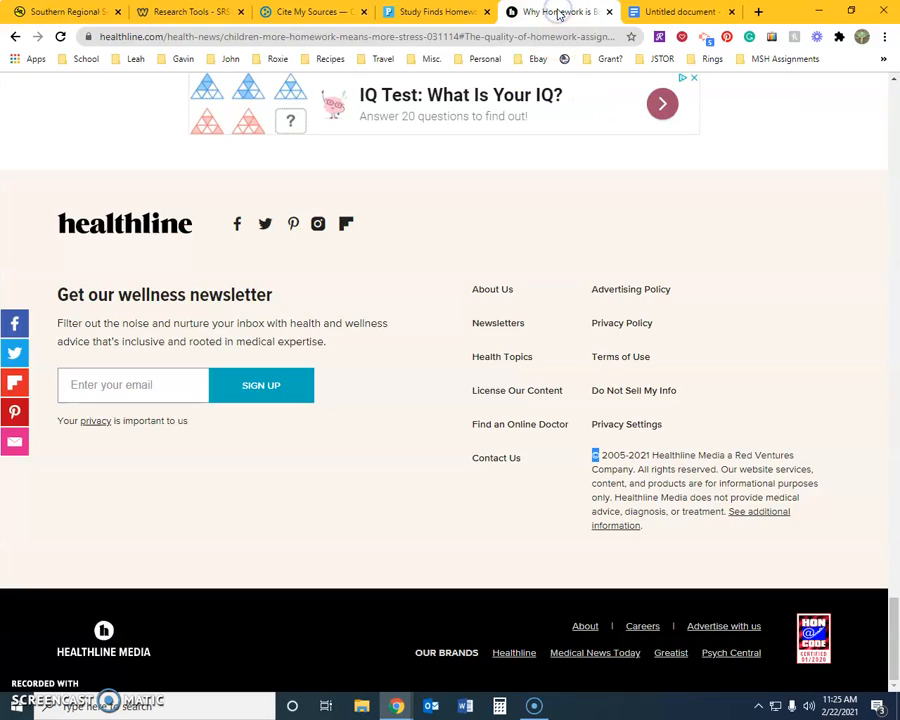
pyautogui.moveTo(888, 613); pyautogui.dragTo(897, 82)
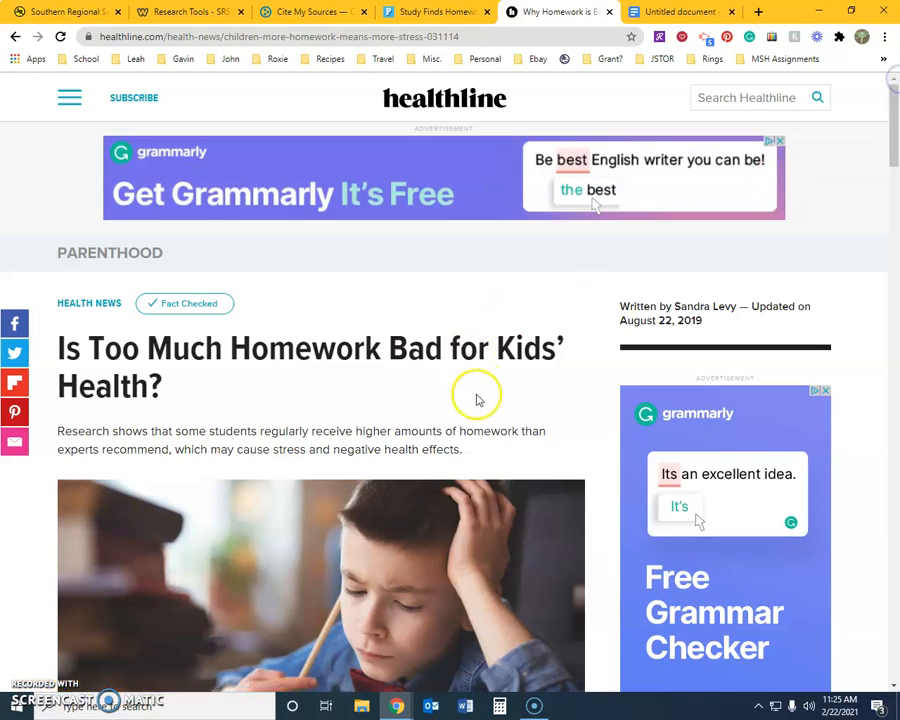
pyautogui.scroll(-5, 476, 394)
pyautogui.scroll(-2, 476, 393)
pyautogui.scroll(5, 476, 393)
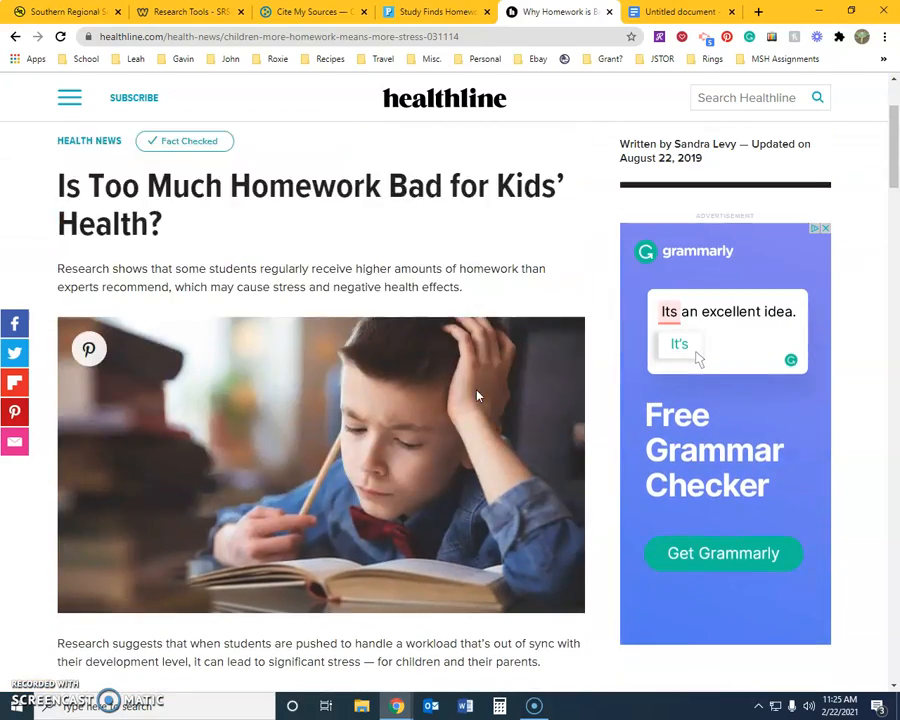
pyautogui.click(305, 12)
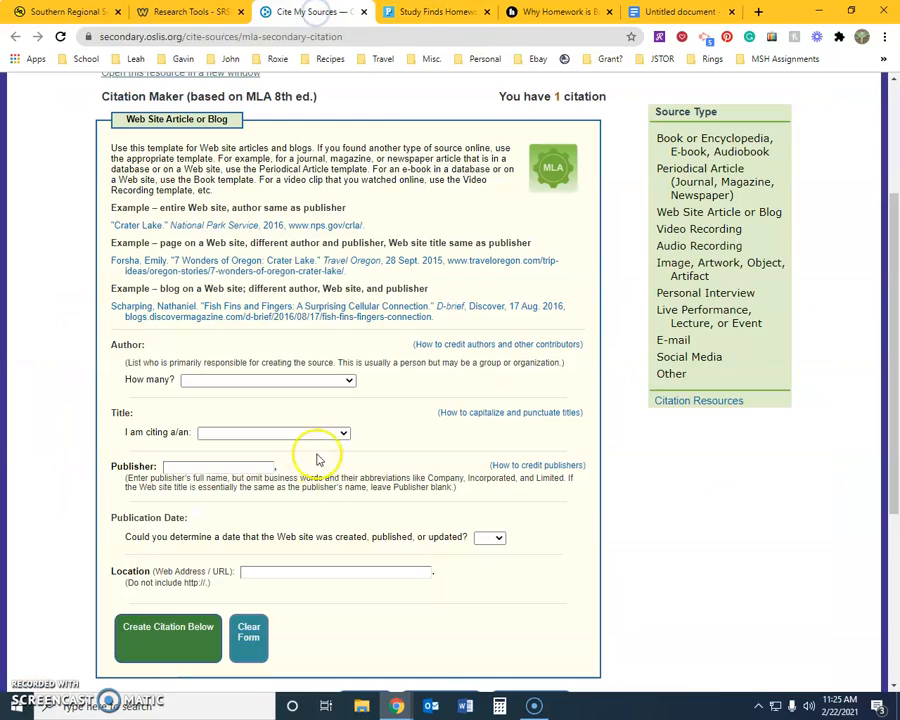
pyautogui.click(235, 432)
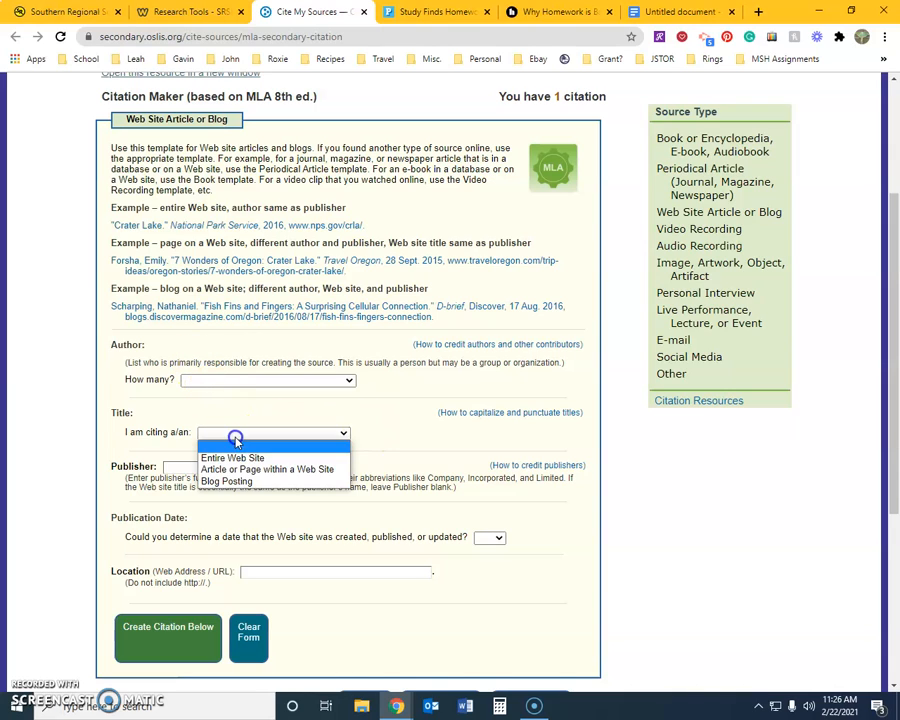
pyautogui.click(240, 469)
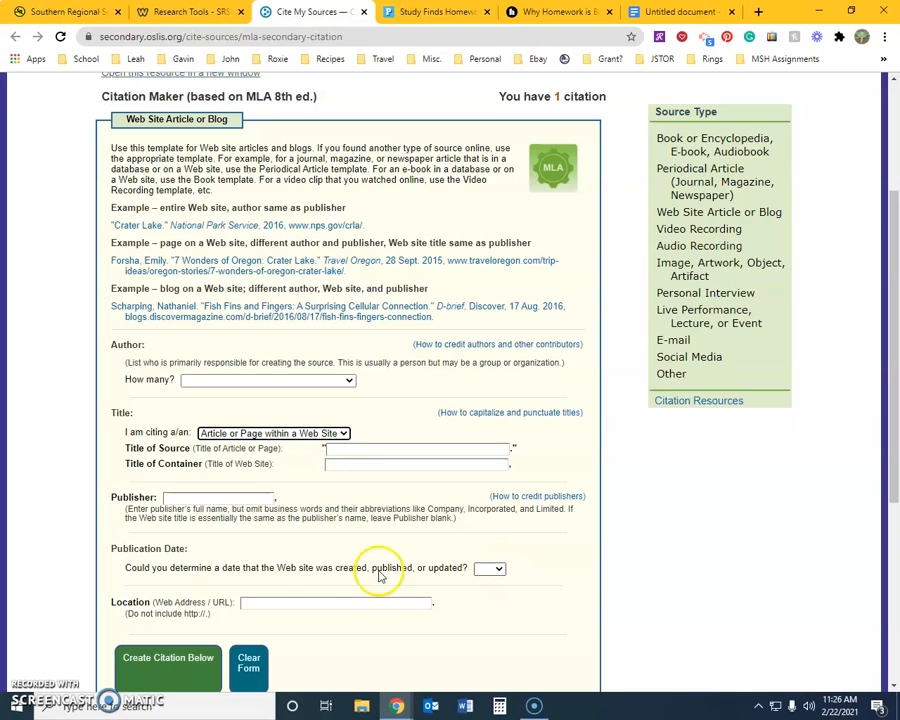
pyautogui.scroll(-1, 556, 542)
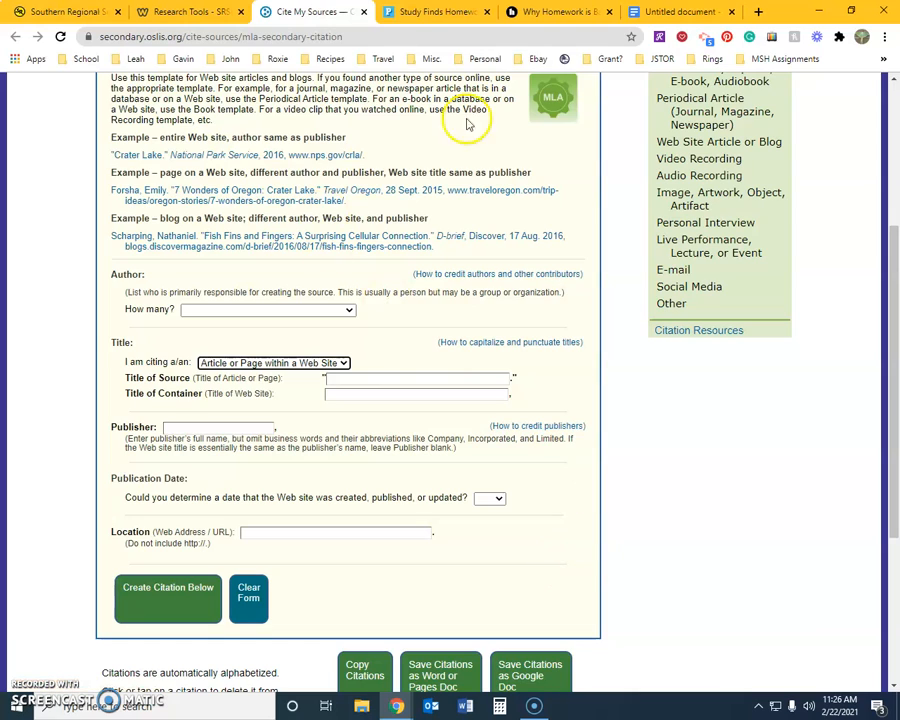
# Return to the Google Docs document and add an empty line below the second citation.
pyautogui.click(665, 12)
pyautogui.click(452, 390)
pyautogui.press('Return')
pyautogui.click(251, 422)
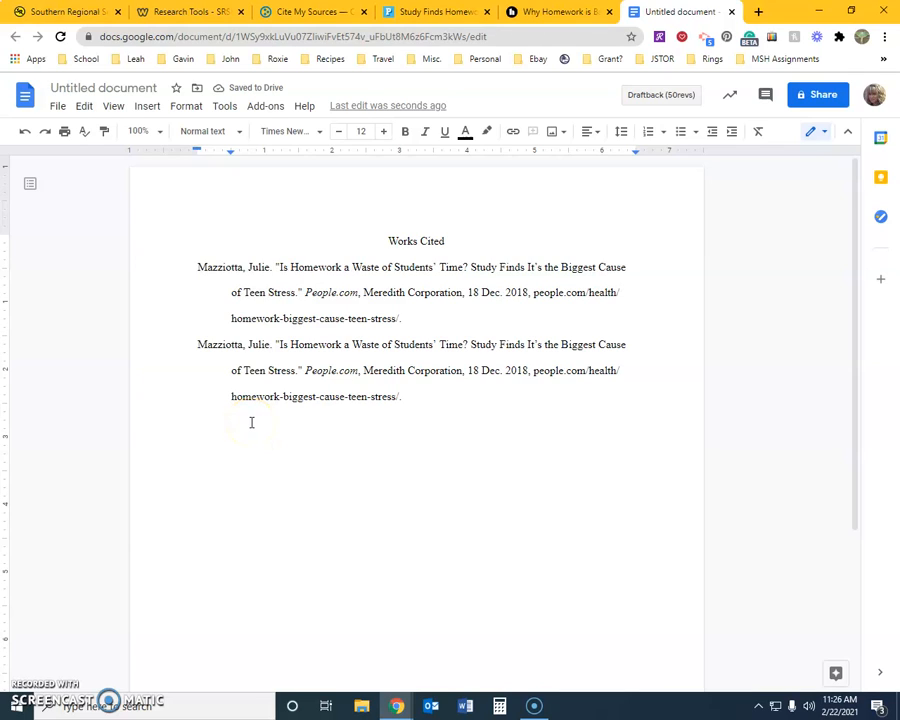